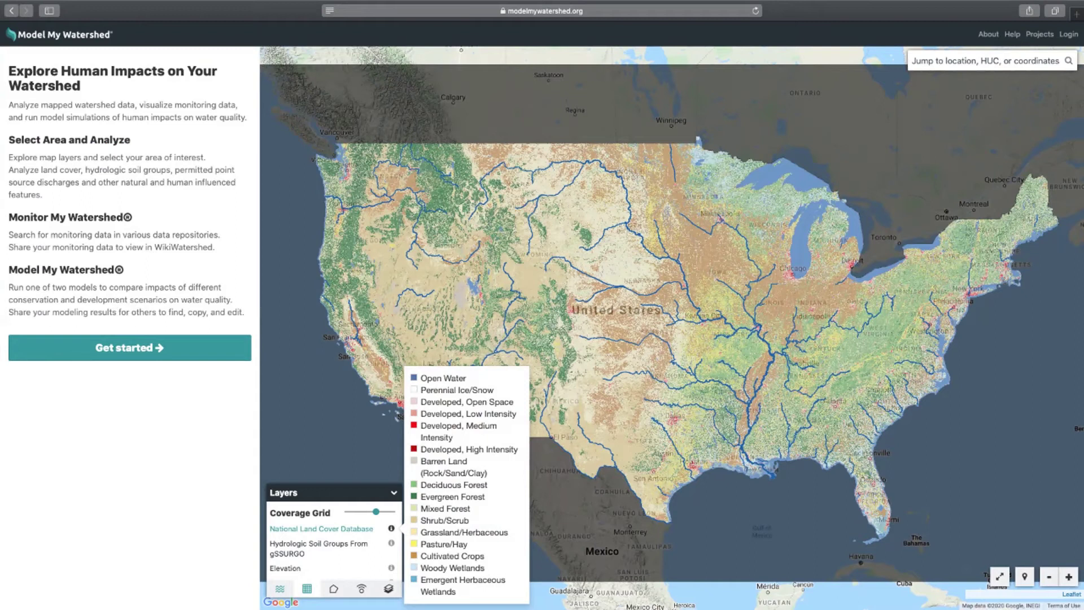
View the Hydrologic Soil Groups From gSSURGO and Elevation coverage layers on the United States map
{"action": "left_click", "coordinate": [319, 543]}
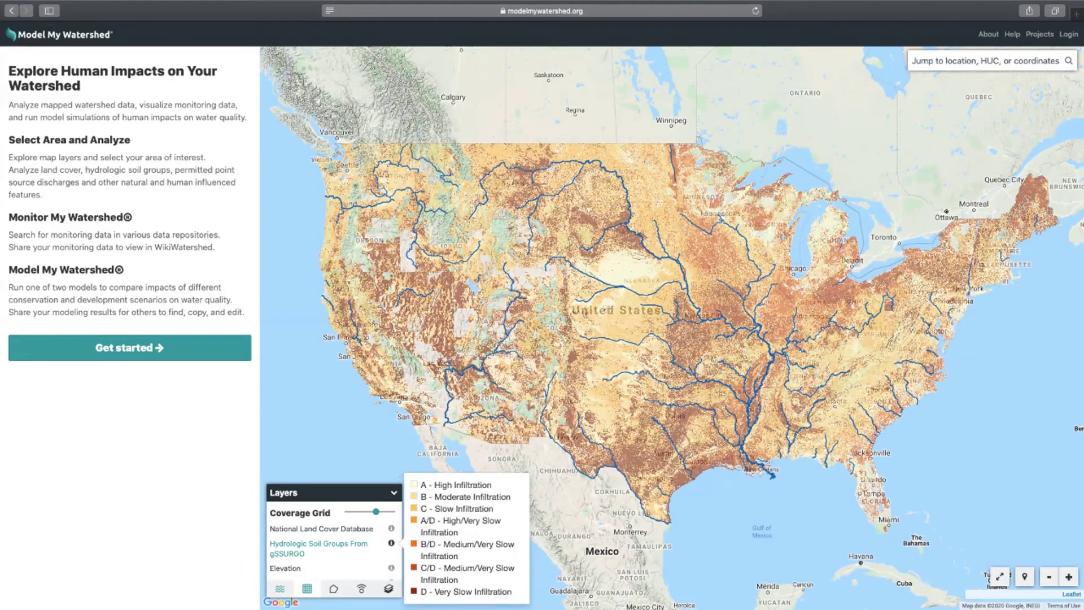
{"action": "left_click", "coordinate": [285, 568]}
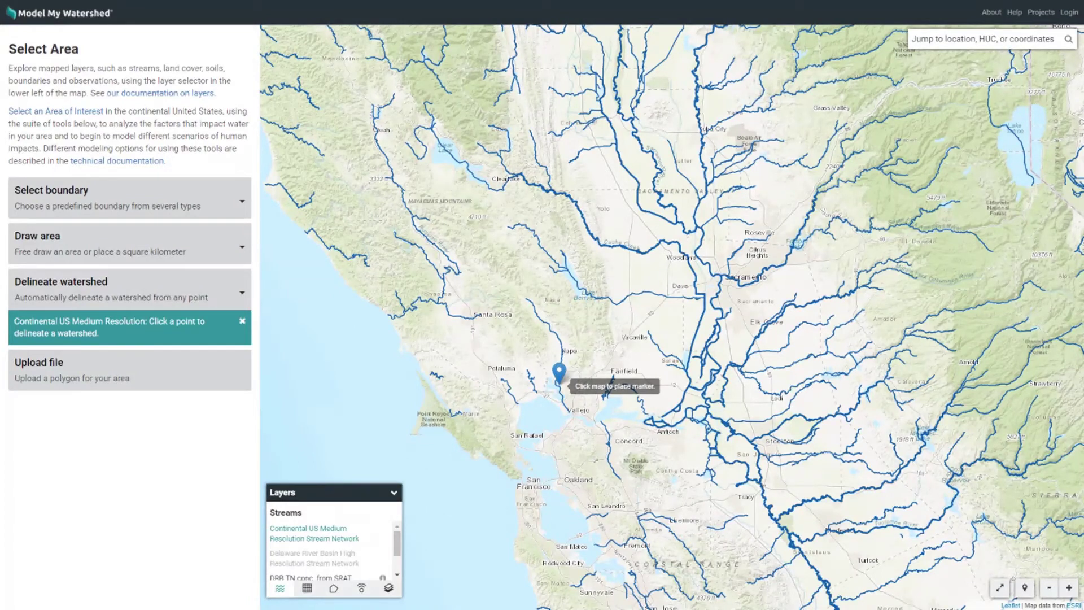
Delineate a Continental US Medium Resolution watershed from a point between Napa and Vallejo and view its land cover distribution
{"action": "left_click", "coordinate": [559, 383]}
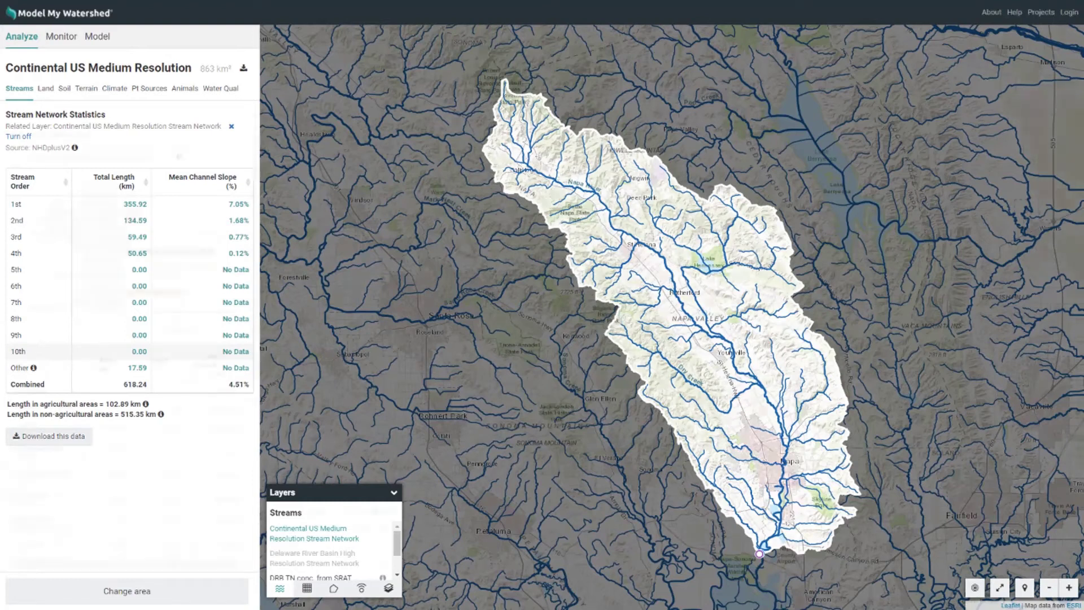
{"action": "left_click", "coordinate": [45, 88]}
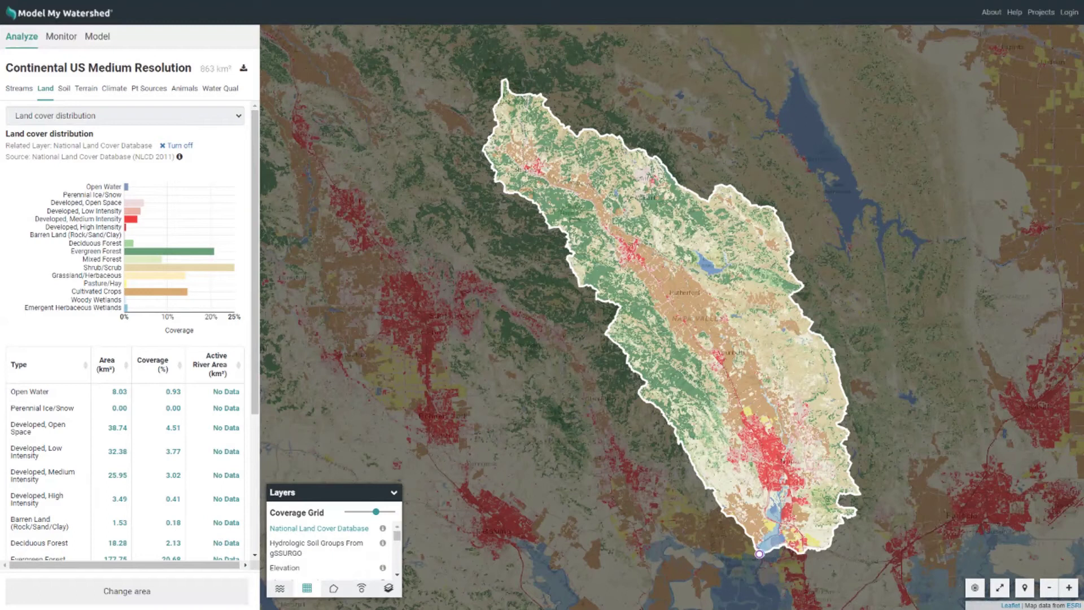
{"action": "mouse_move", "coordinate": [382, 528]}
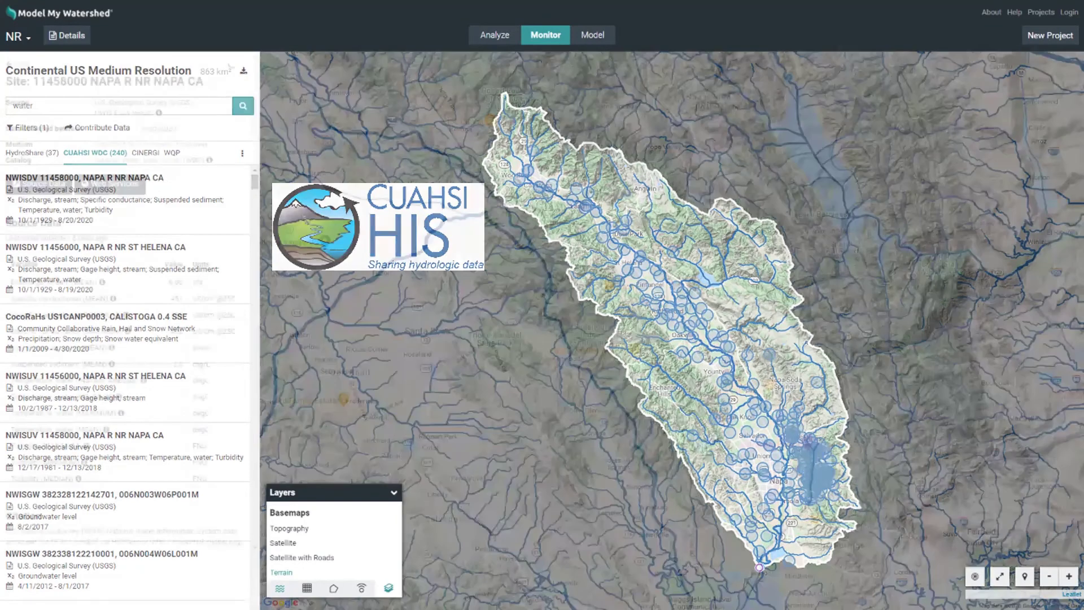
Open the details of the NAPA R NR NAPA CA daily-values monitoring site from the CUAHSI WDC results
{"action": "left_click", "coordinate": [84, 177]}
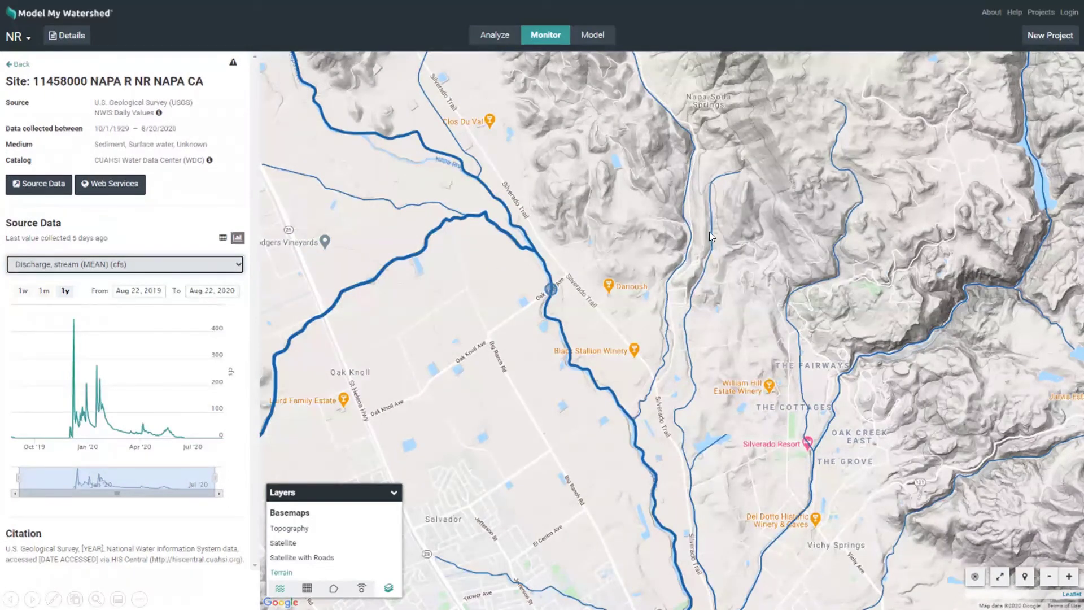
End the slide show and switch to the Model My Watershed site in Chrome, shown full screen
{"action": "key", "text": "Escape"}
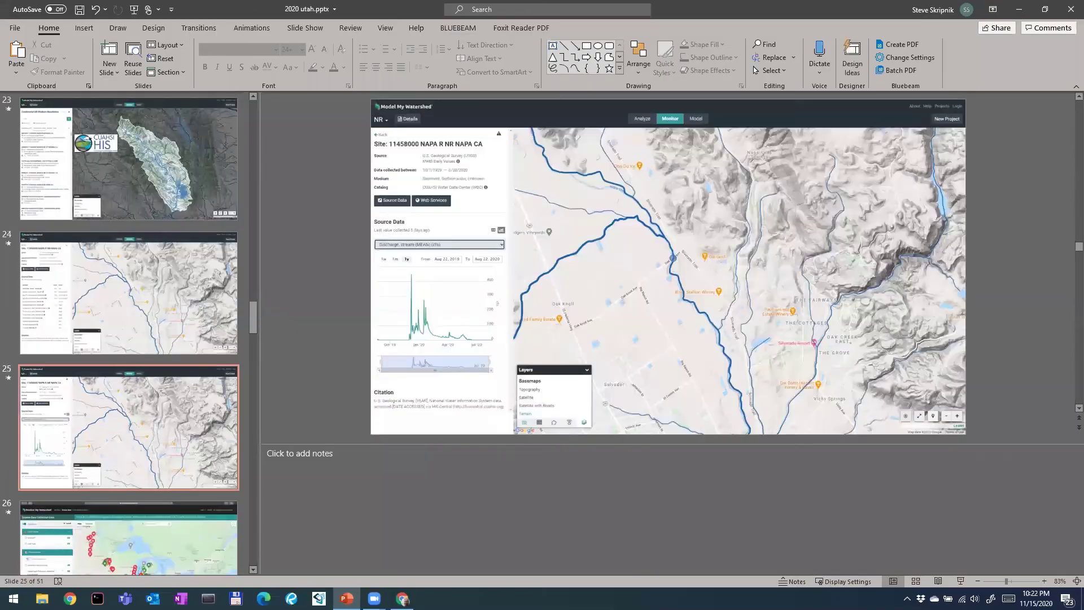
{"action": "left_click", "coordinate": [402, 598]}
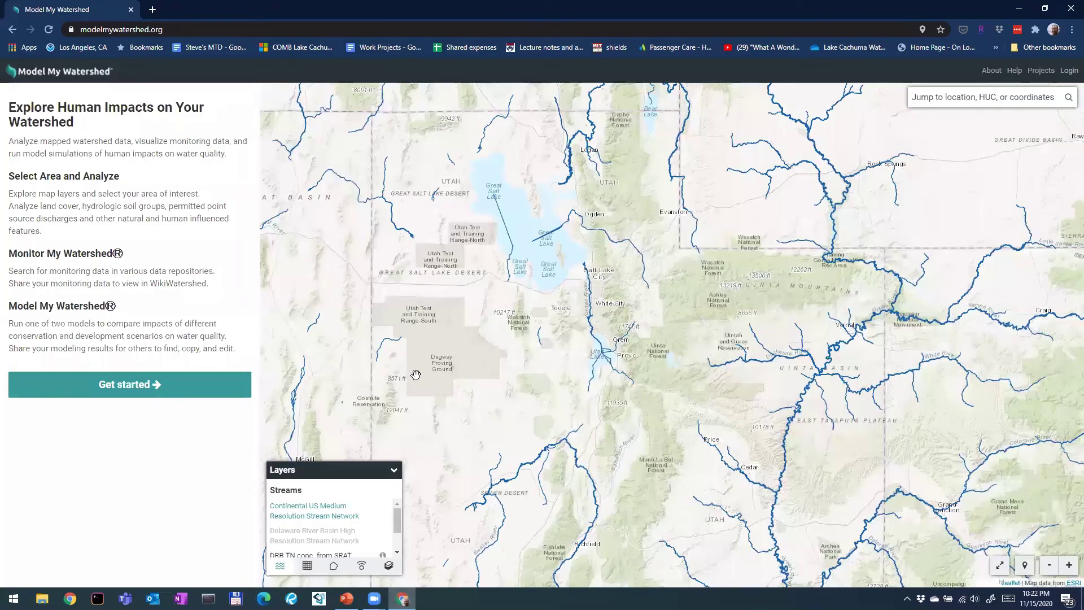
{"action": "key", "text": "F11"}
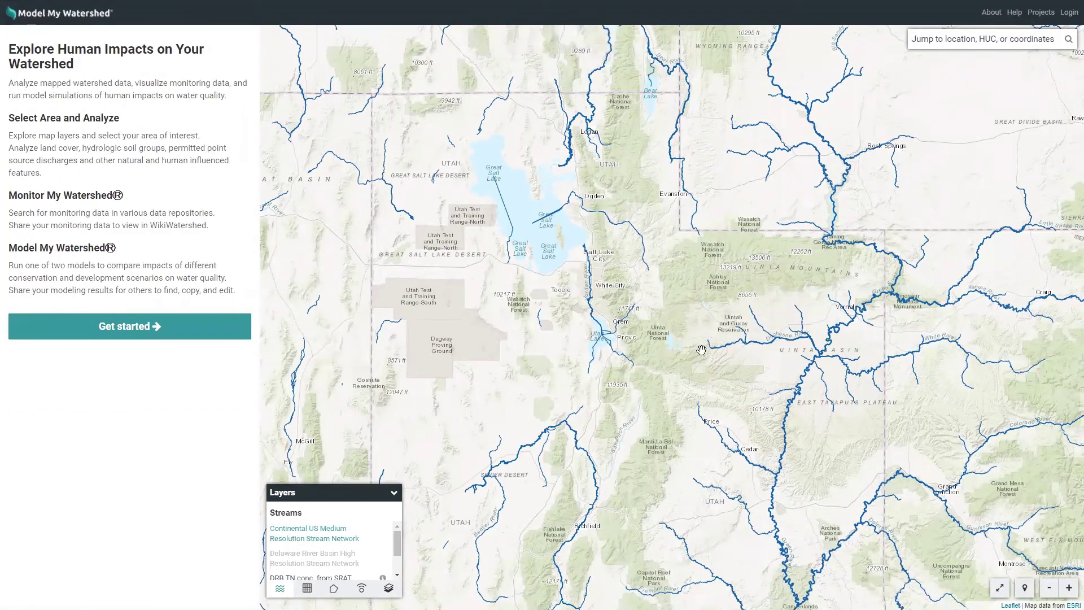
Delineate a Continental US Medium Resolution watershed from a point on Little Cottonwood Creek at Murray, Utah
{"action": "scroll", "coordinate": [620, 294], "scroll_direction": "up", "scroll_amount": 3}
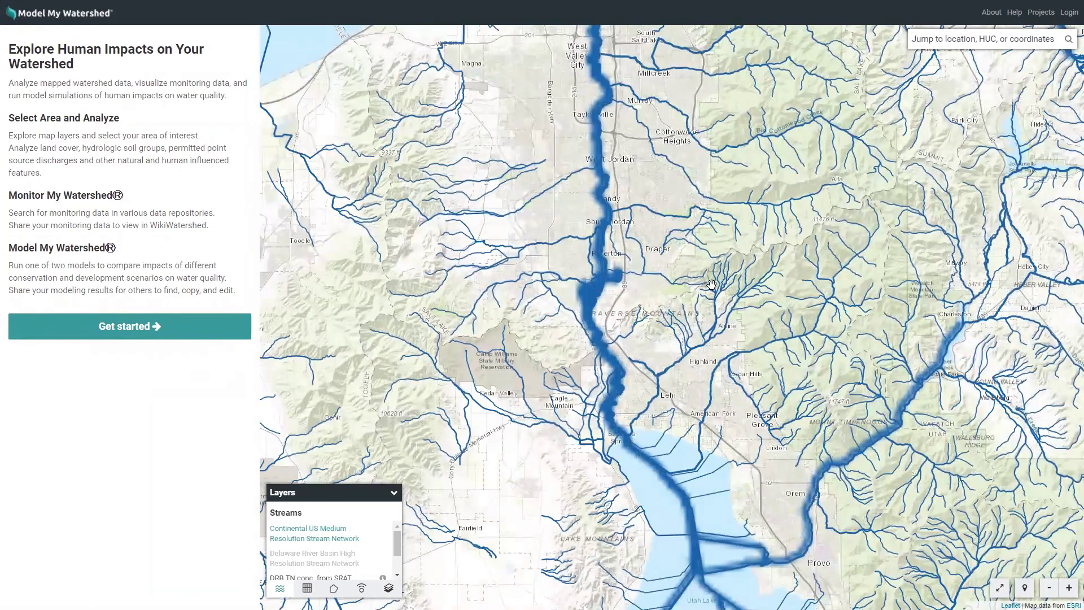
{"action": "left_click_drag", "start_coordinate": [685, 321], "coordinate": [511, 372]}
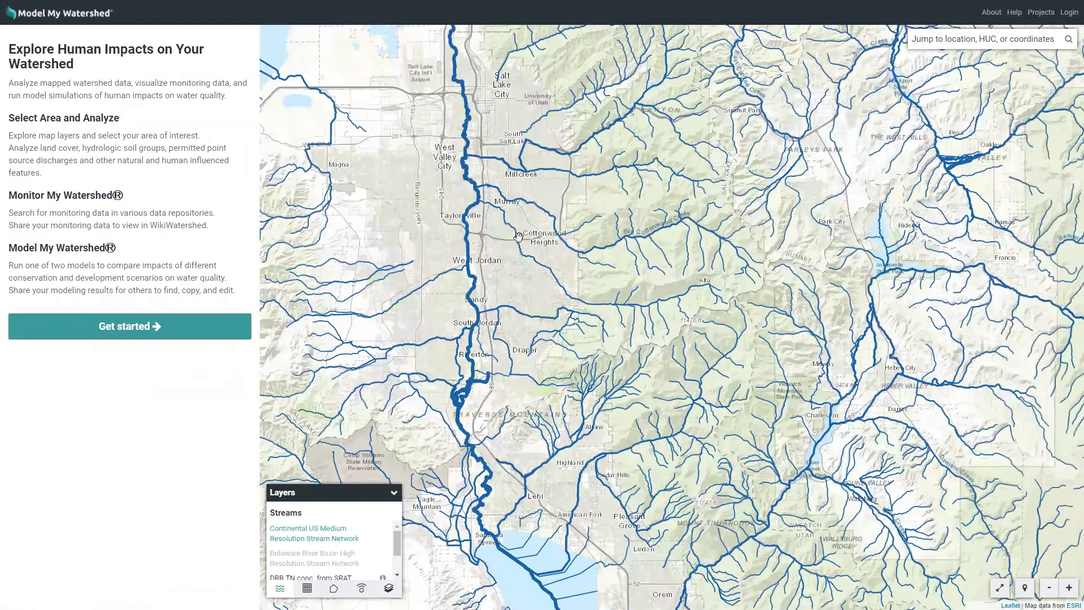
{"action": "scroll", "coordinate": [453, 182], "scroll_direction": "up", "scroll_amount": 2}
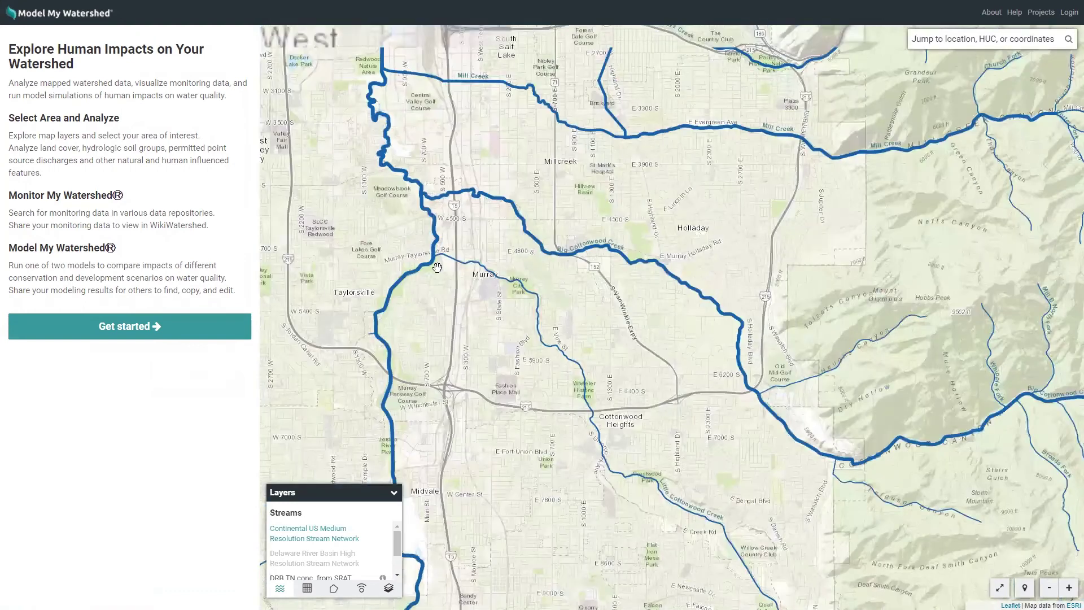
{"action": "left_click", "coordinate": [111, 327]}
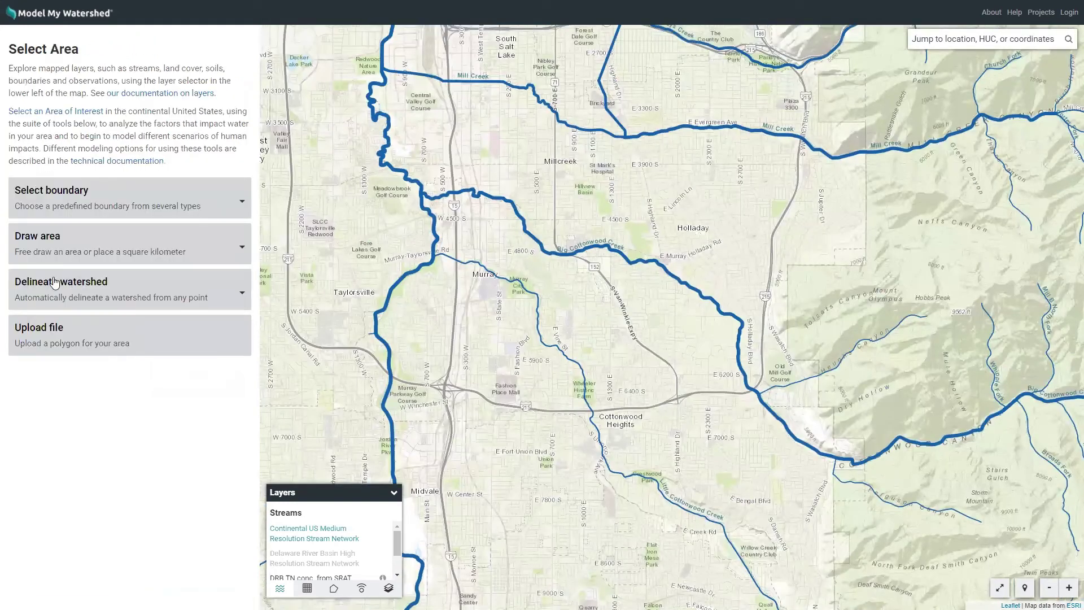
{"action": "left_click", "coordinate": [69, 286]}
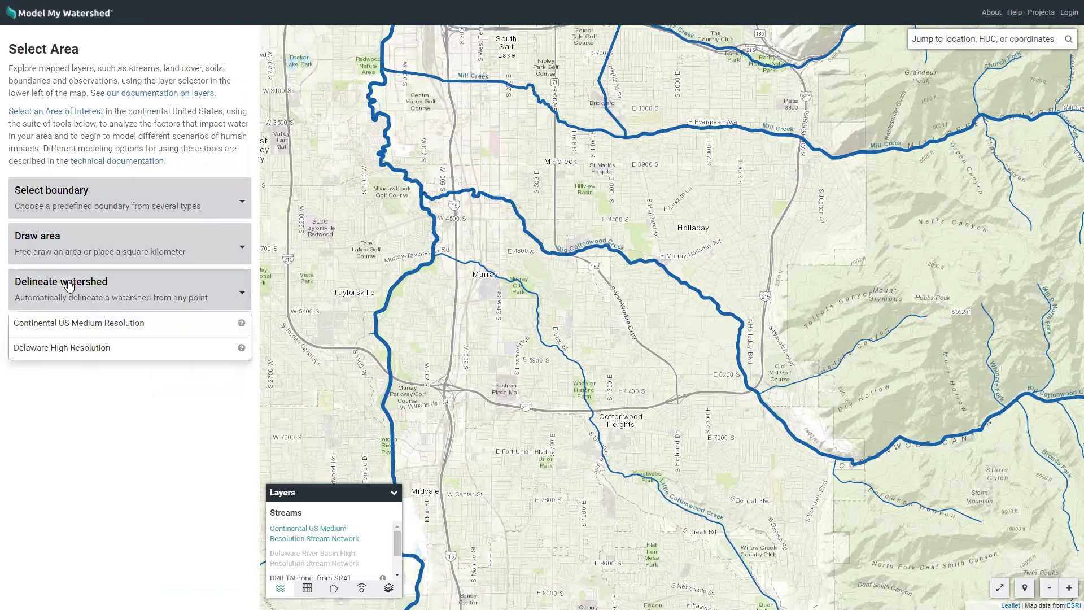
{"action": "left_click", "coordinate": [92, 328]}
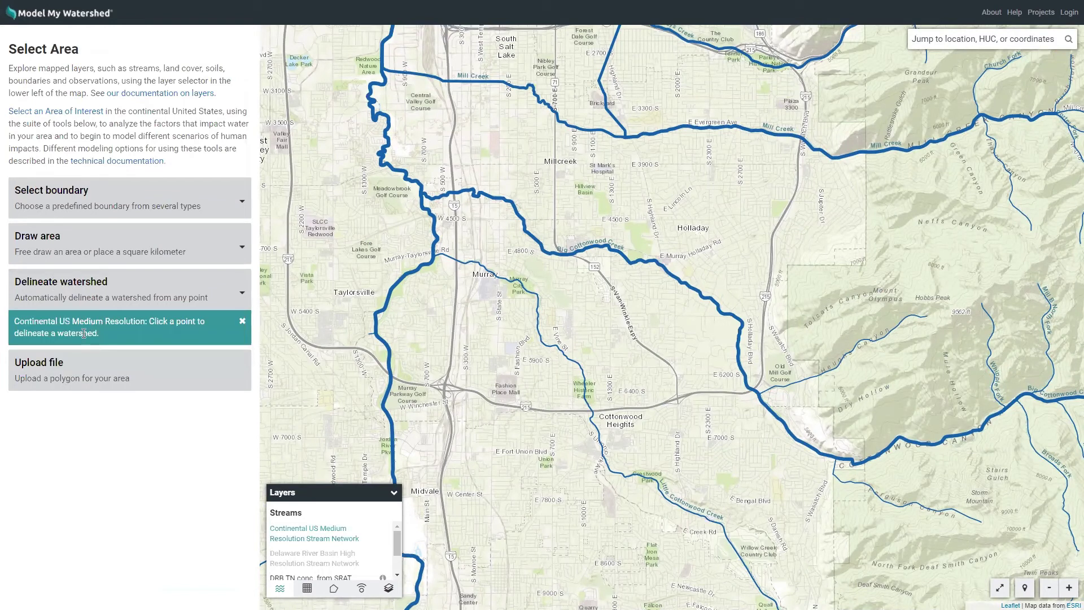
{"action": "left_click", "coordinate": [477, 260]}
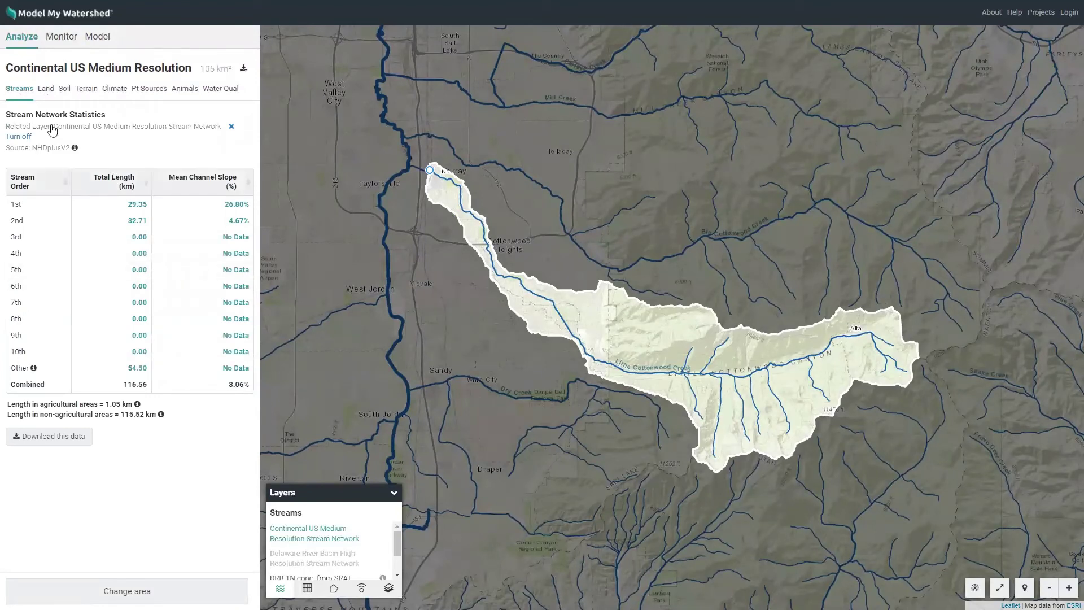
View the watershed's land cover and hydrologic soil group distributions and download the soil data
{"action": "left_click", "coordinate": [42, 91]}
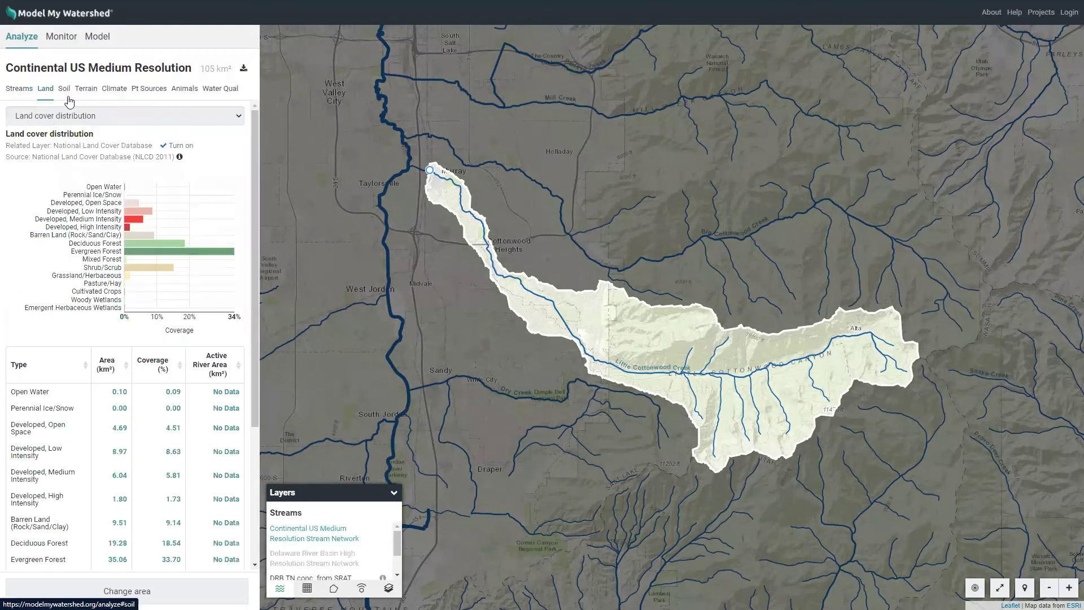
{"action": "left_click", "coordinate": [67, 92]}
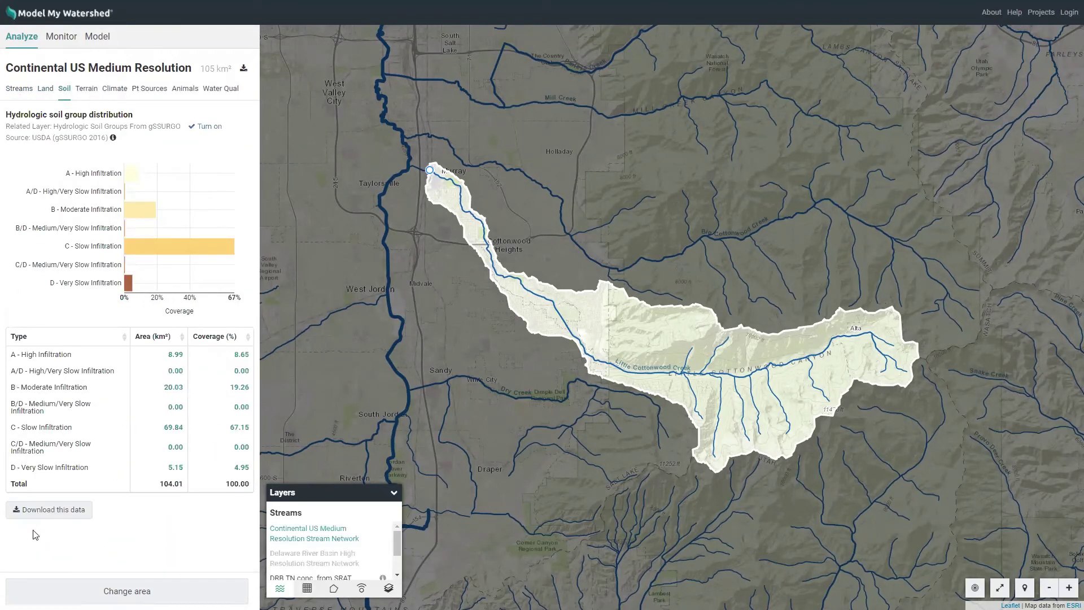
{"action": "left_click", "coordinate": [50, 514]}
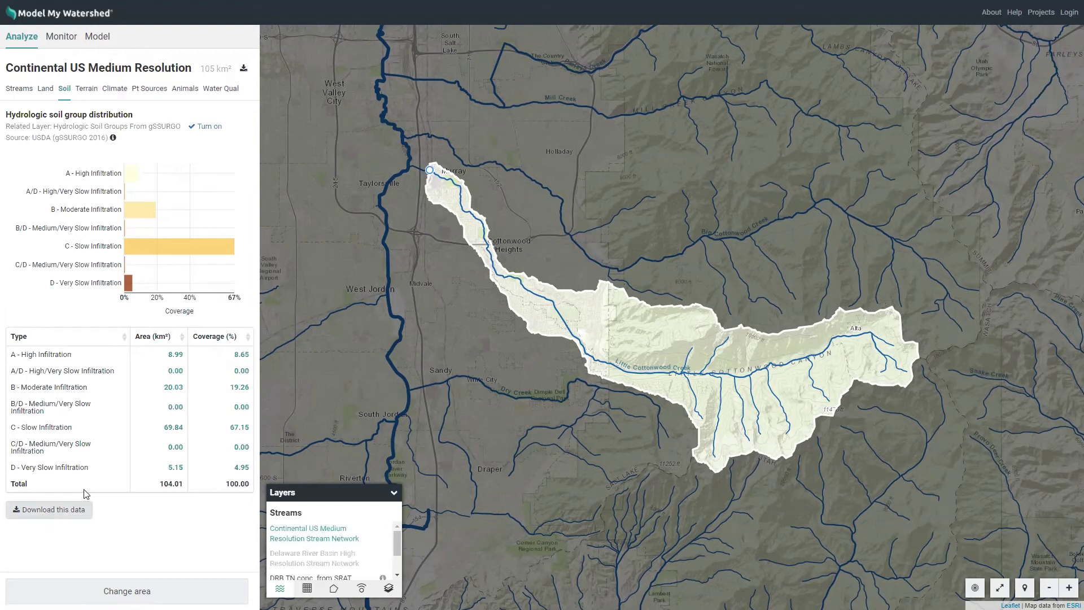
Review the watershed's terrain, climate and stream statistics, charting Mean Temperature for the climate data
{"action": "left_click", "coordinate": [87, 89]}
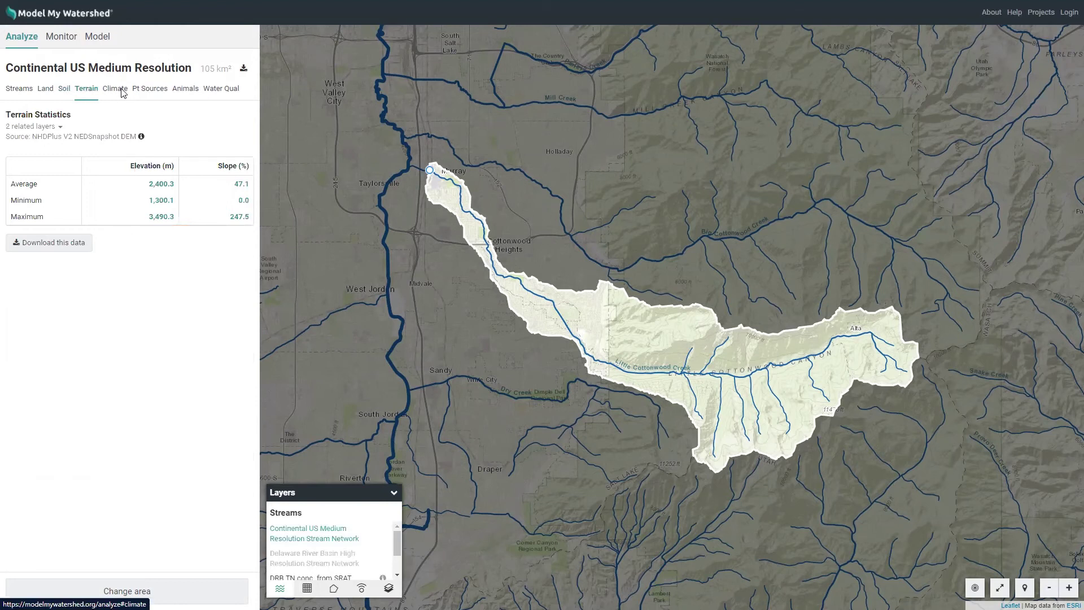
{"action": "left_click", "coordinate": [115, 88]}
{"action": "left_click", "coordinate": [139, 166]}
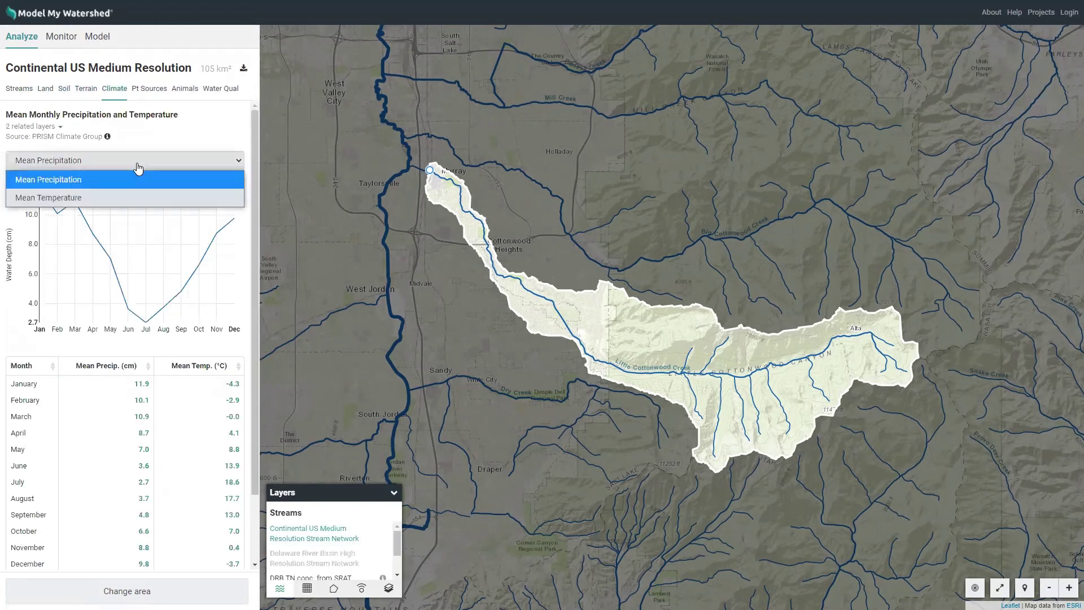
{"action": "left_click", "coordinate": [121, 197]}
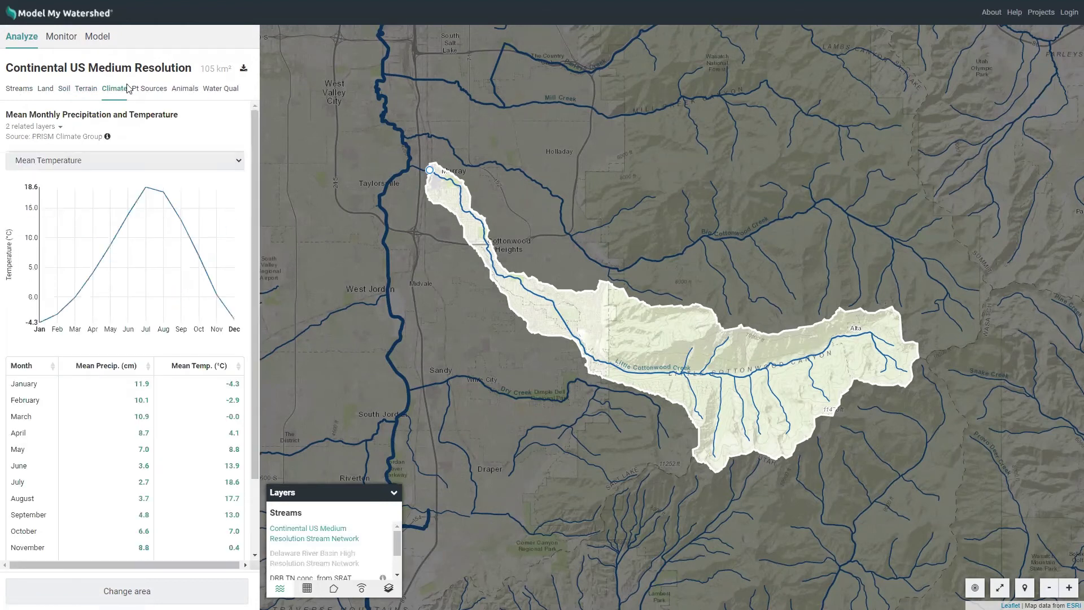
{"action": "left_click", "coordinate": [15, 92]}
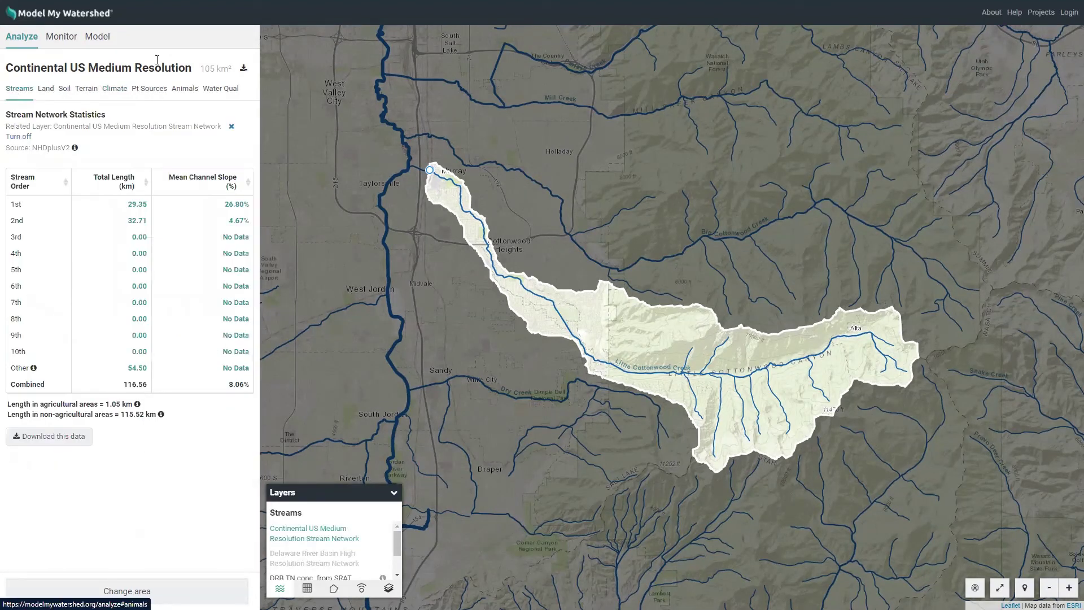
Run the Site Storm Model on the watershed and examine its runoff and water quality results
{"action": "left_click", "coordinate": [97, 37]}
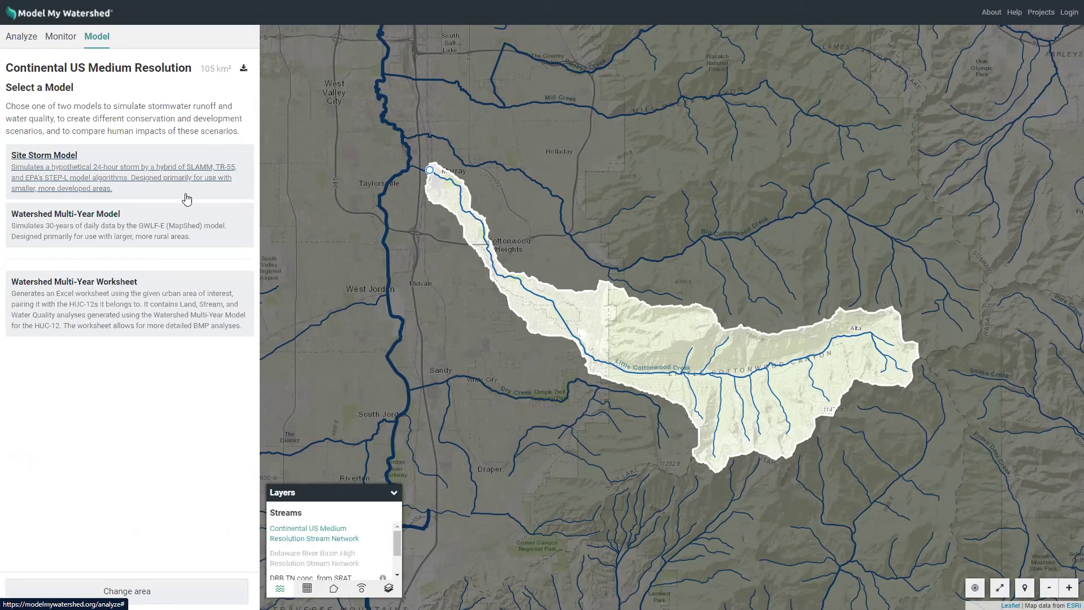
{"action": "left_click", "coordinate": [64, 180]}
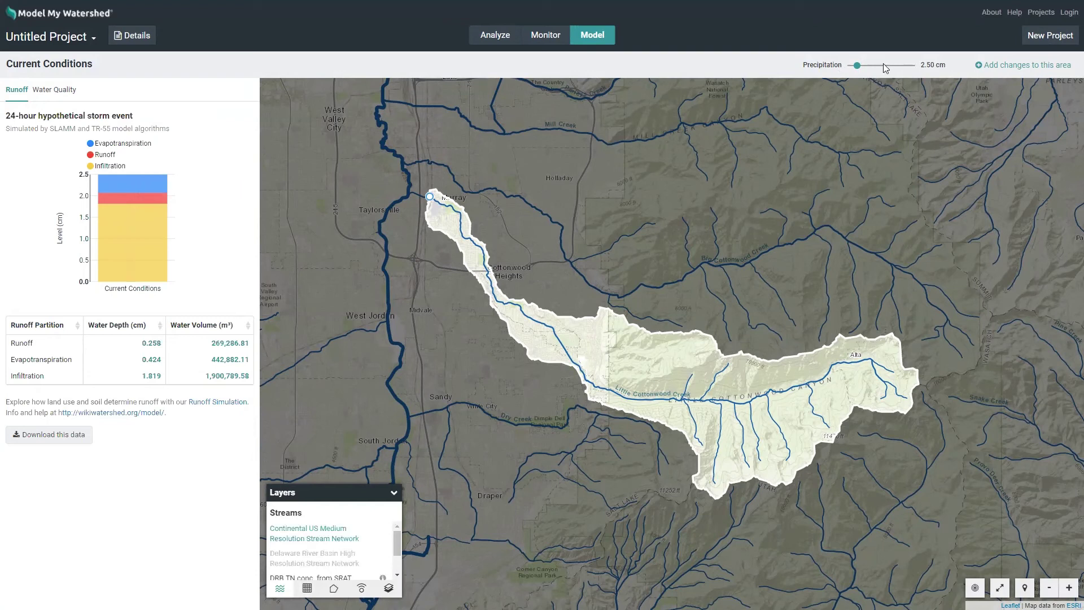
{"action": "mouse_move", "coordinate": [124, 236]}
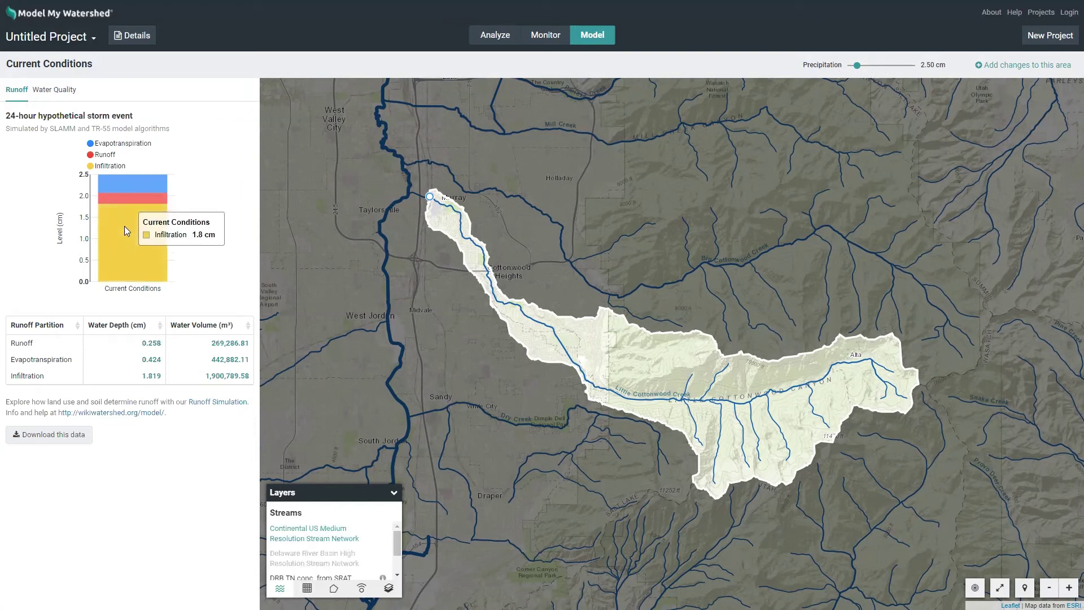
{"action": "mouse_move", "coordinate": [137, 175]}
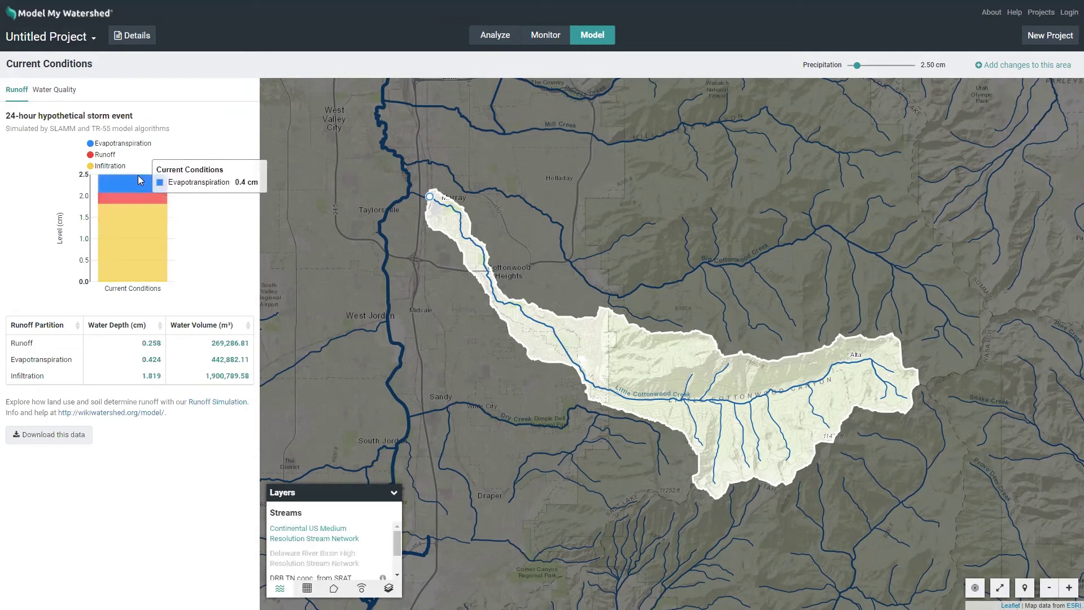
{"action": "left_click", "coordinate": [64, 91]}
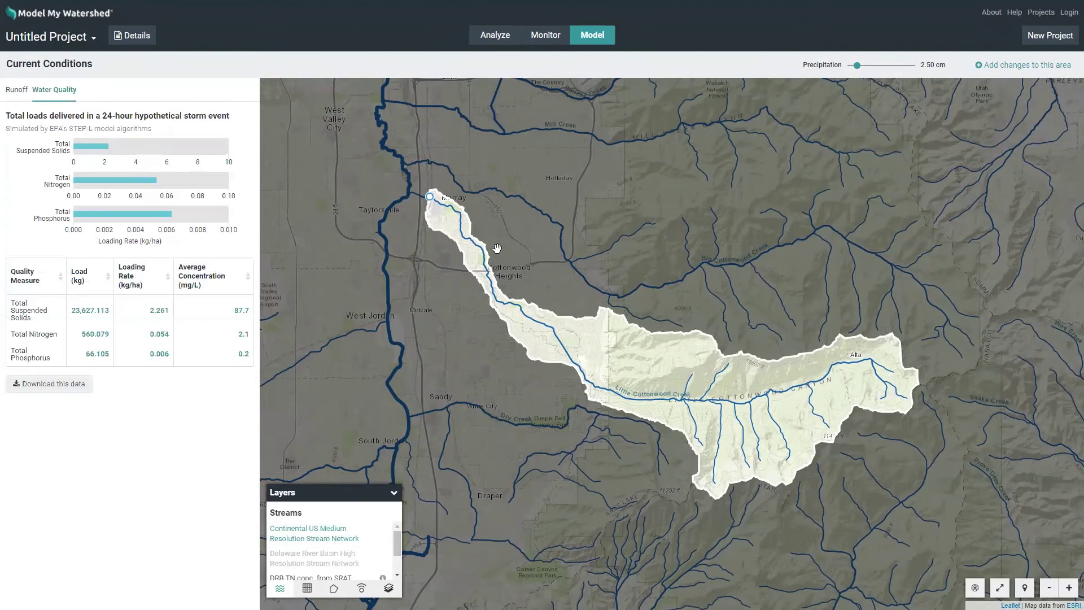
Start a new scenario for adding changes to the watershed, with the map focused on the Crestwood Park area
{"action": "scroll", "coordinate": [522, 306], "scroll_direction": "up", "scroll_amount": 1}
{"action": "scroll", "coordinate": [528, 328], "scroll_direction": "up", "scroll_amount": 1}
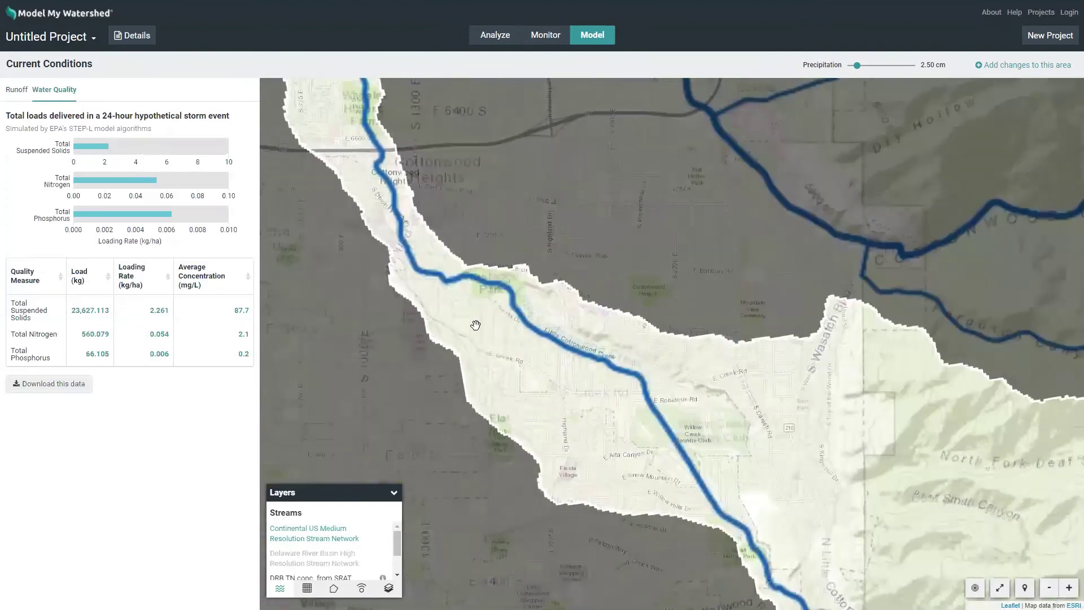
{"action": "left_click_drag", "start_coordinate": [477, 322], "coordinate": [520, 373]}
{"action": "scroll", "coordinate": [469, 297], "scroll_direction": "up", "scroll_amount": 1}
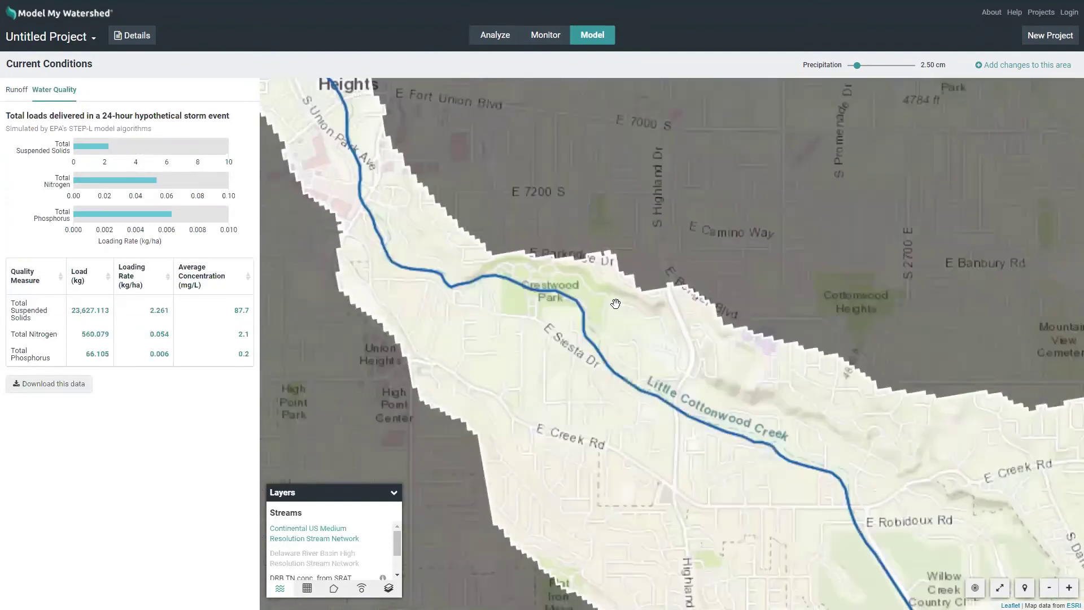
{"action": "left_click", "coordinate": [1034, 66]}
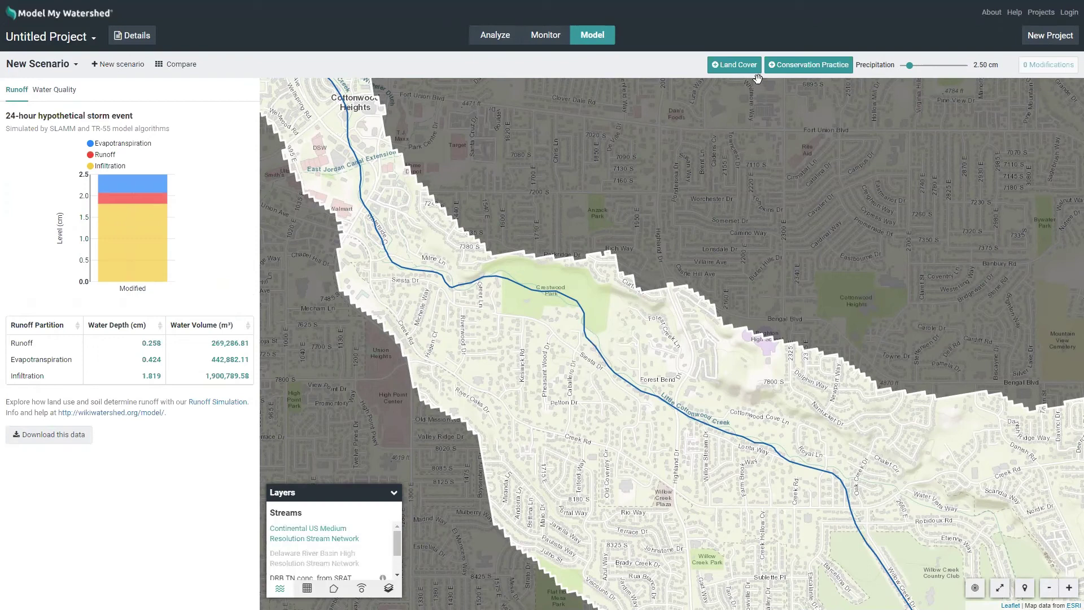
Add a Forest land cover change as a four-sided polygon from Crestwood Park southward, spanning Little Cottonwood Creek
{"action": "left_click", "coordinate": [737, 65]}
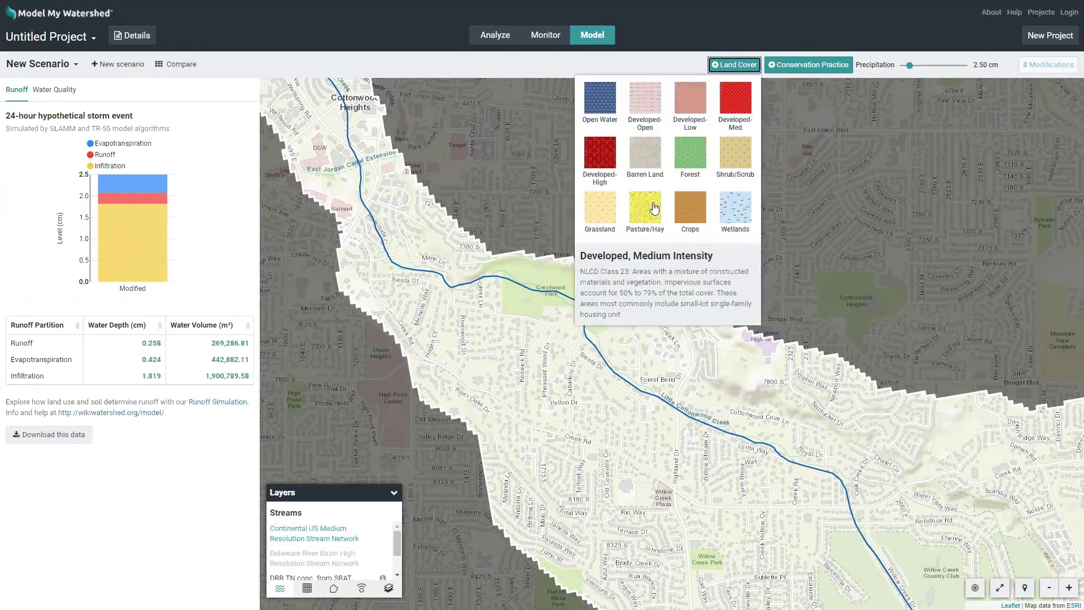
{"action": "left_click", "coordinate": [692, 159]}
{"action": "left_click", "coordinate": [539, 289]}
{"action": "left_click", "coordinate": [541, 540]}
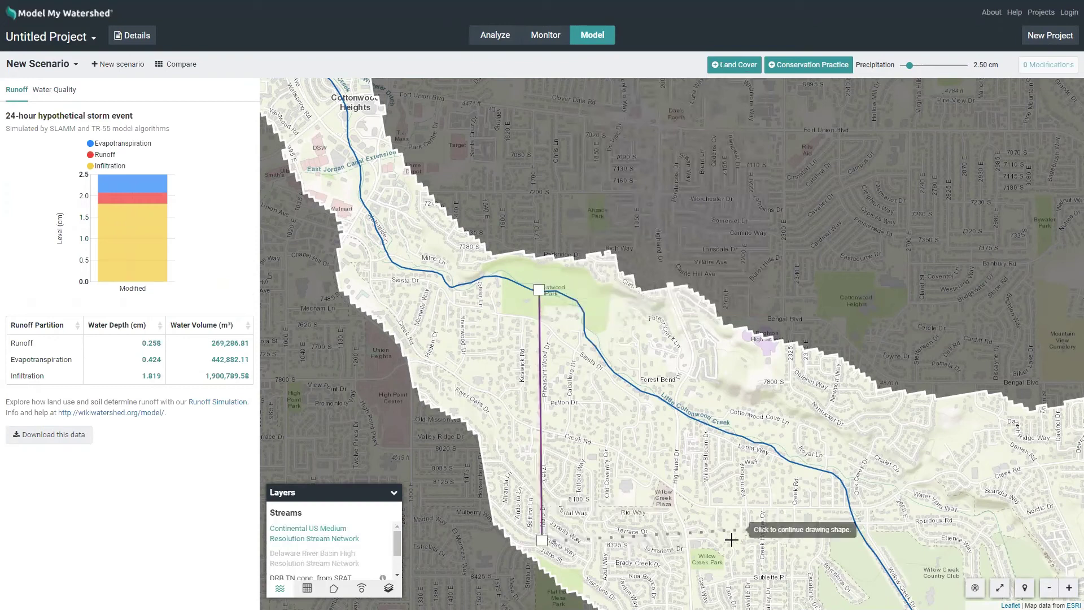
{"action": "left_click", "coordinate": [729, 540]}
{"action": "left_click", "coordinate": [730, 339]}
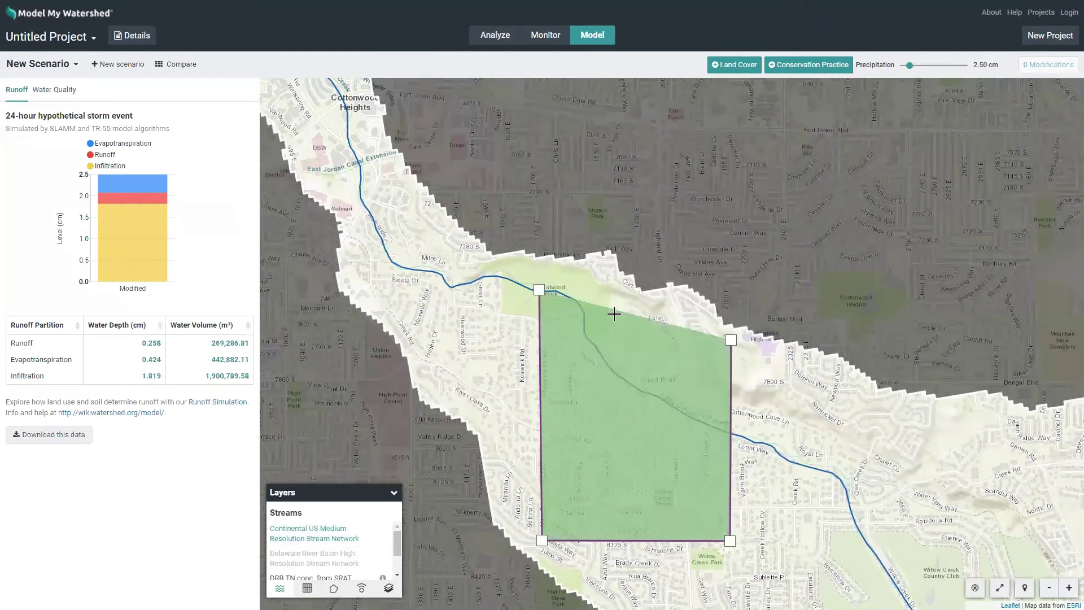
{"action": "left_click", "coordinate": [539, 292]}
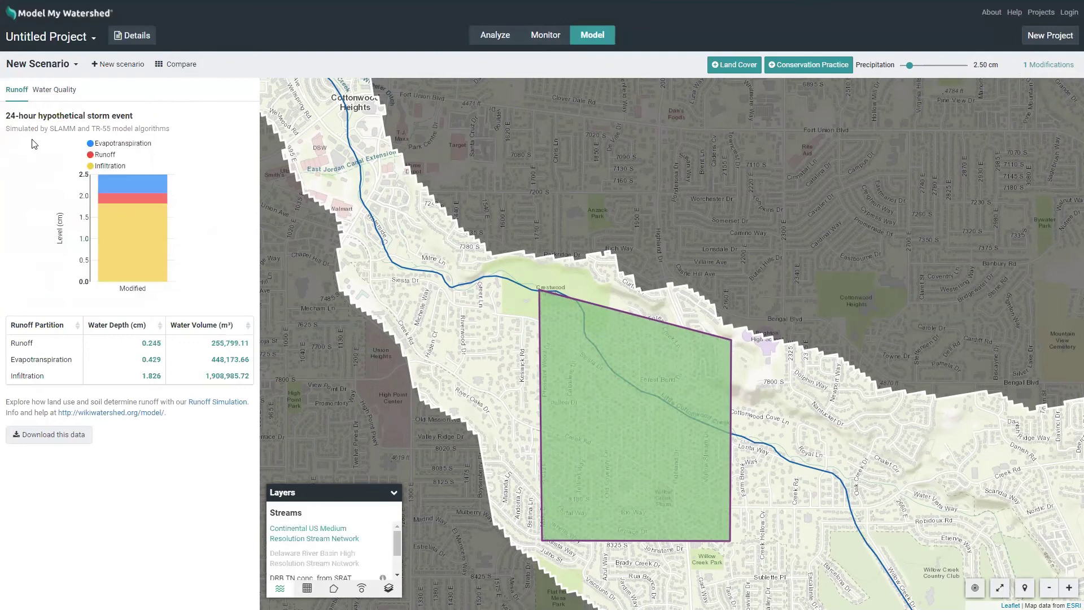
Compare the Predominantly Forested, Current Conditions and New Scenario runoff results, examining the combined hydrology, evapotranspiration, runoff and infiltration charts
{"action": "left_click", "coordinate": [184, 64]}
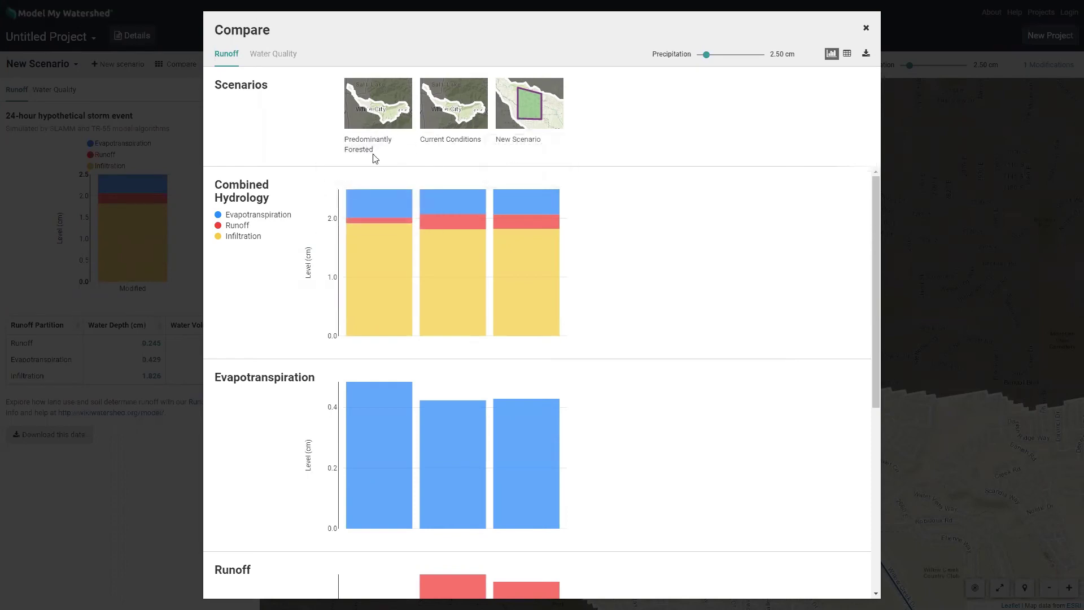
{"action": "mouse_move", "coordinate": [373, 248]}
{"action": "scroll", "coordinate": [386, 272], "scroll_direction": "down", "scroll_amount": 2}
{"action": "scroll", "coordinate": [389, 301], "scroll_direction": "up", "scroll_amount": 2}
{"action": "scroll", "coordinate": [273, 462], "scroll_direction": "down", "scroll_amount": 3}
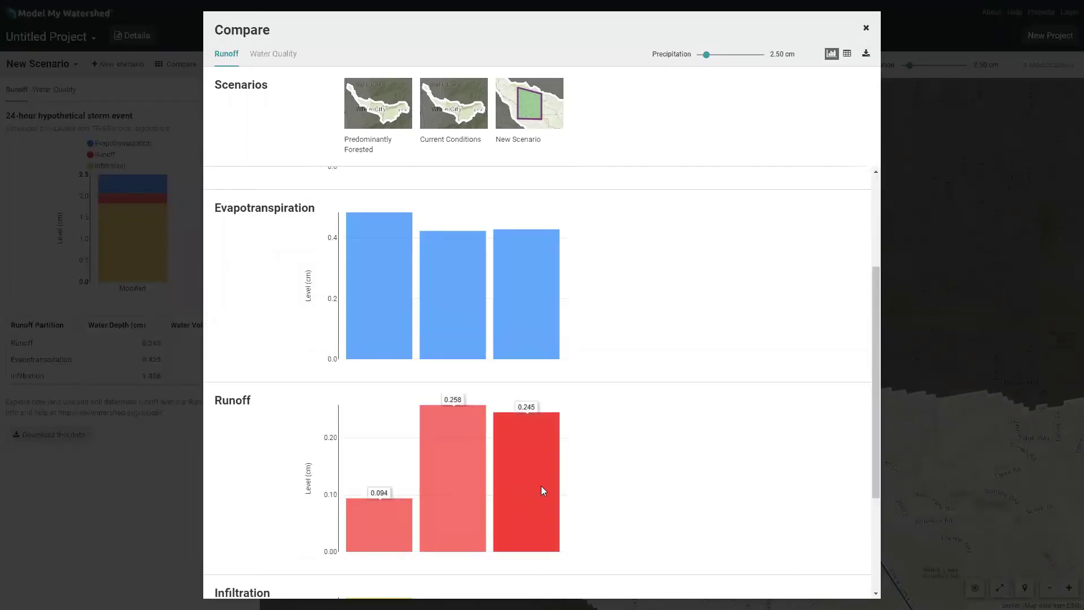
{"action": "scroll", "coordinate": [541, 485], "scroll_direction": "down", "scroll_amount": 1}
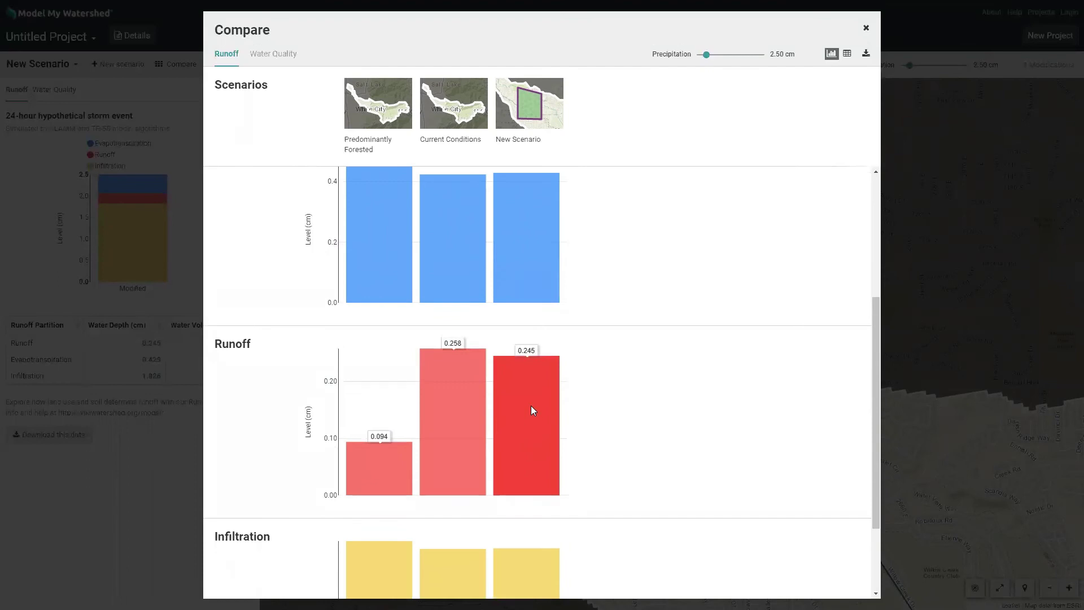
{"action": "scroll", "coordinate": [531, 407], "scroll_direction": "down", "scroll_amount": 1}
{"action": "scroll", "coordinate": [530, 375], "scroll_direction": "down", "scroll_amount": 1}
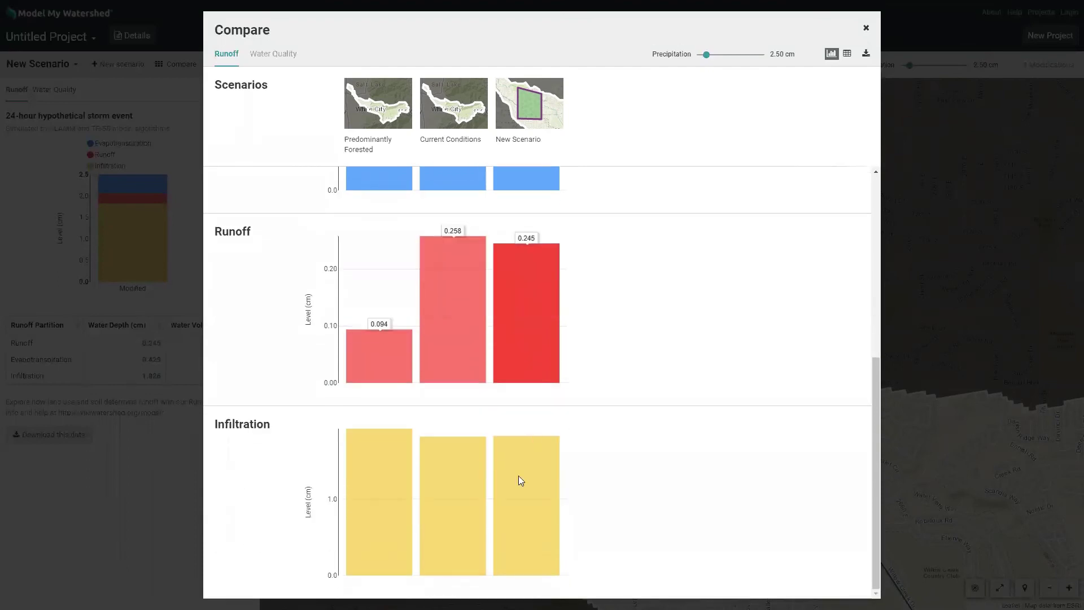
{"action": "scroll", "coordinate": [524, 468], "scroll_direction": "up", "scroll_amount": 4}
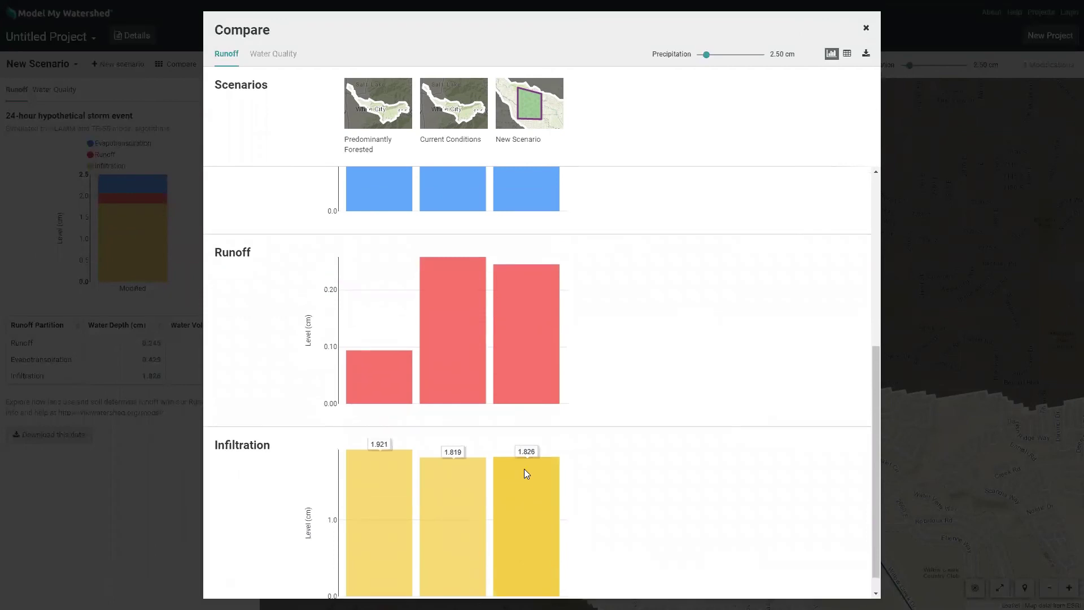
{"action": "scroll", "coordinate": [537, 317], "scroll_direction": "up", "scroll_amount": 2}
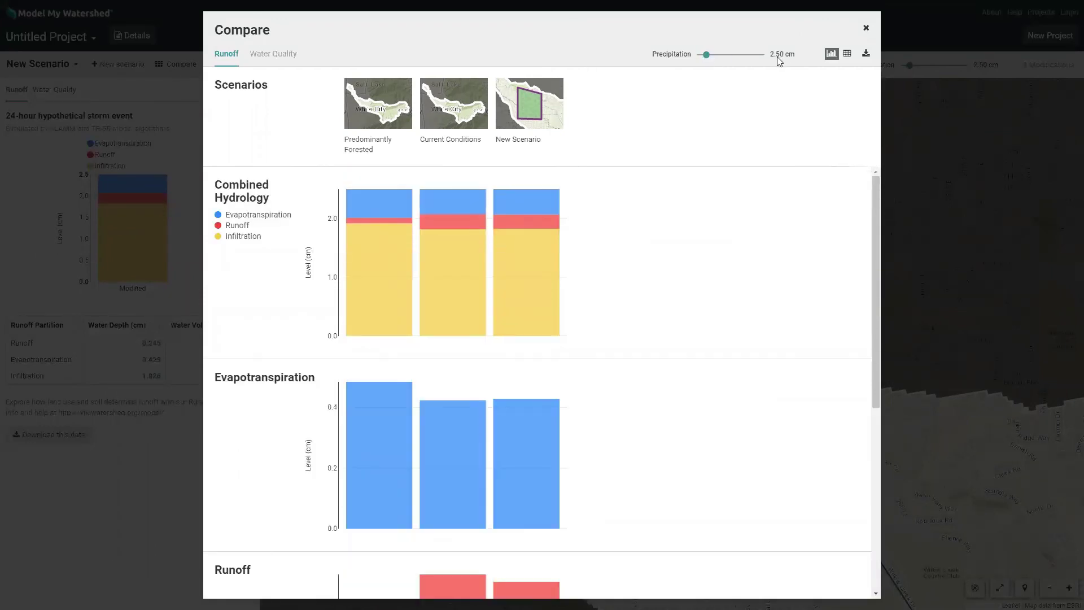
Set the scenario comparison's precipitation to 8.50 cm and examine the runoff and infiltration charts
{"action": "left_click_drag", "start_coordinate": [706, 55], "coordinate": [721, 60]}
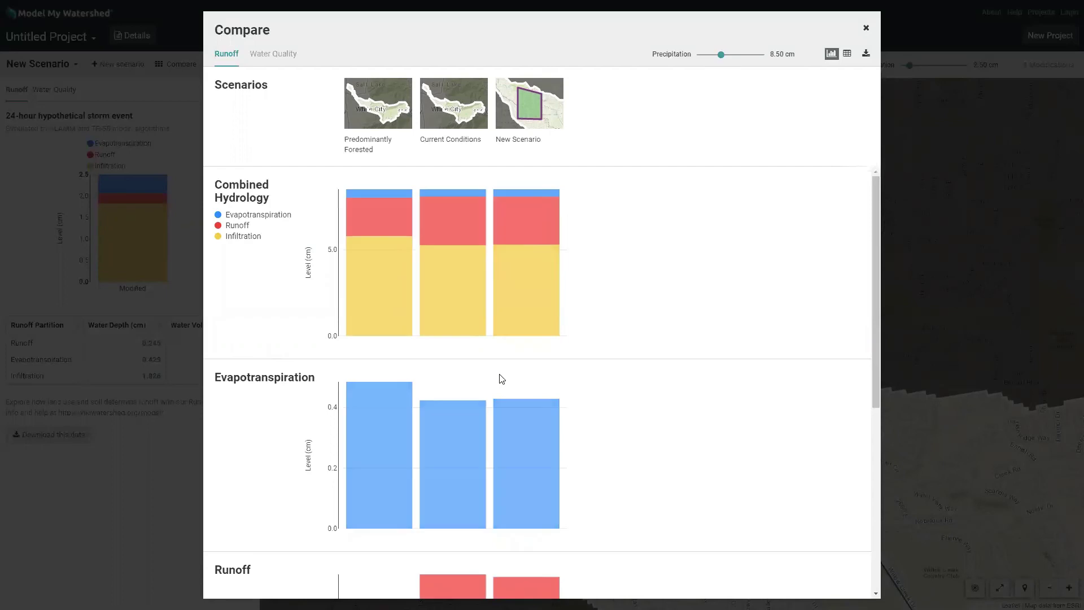
{"action": "scroll", "coordinate": [496, 378], "scroll_direction": "down", "scroll_amount": 4}
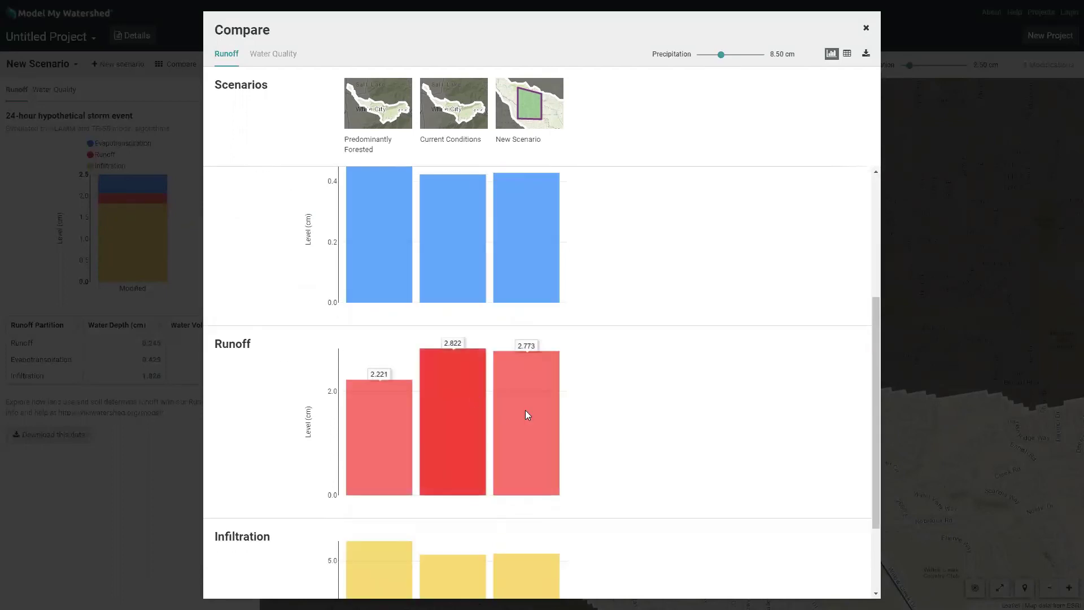
{"action": "scroll", "coordinate": [525, 410], "scroll_direction": "down", "scroll_amount": 2}
{"action": "scroll", "coordinate": [529, 503], "scroll_direction": "up", "scroll_amount": 6}
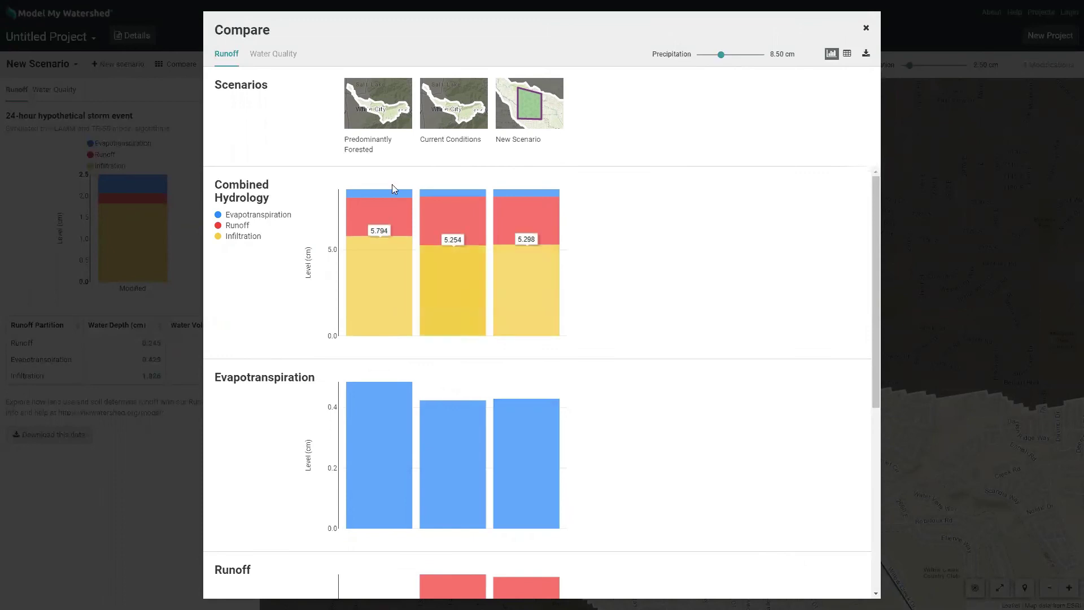
Set the comparison's precipitation to 2.25 cm and examine the water quality charts for suspended solids, nitrogen and phosphorus, closing the comparison when done
{"action": "left_click_drag", "start_coordinate": [723, 56], "coordinate": [706, 57]}
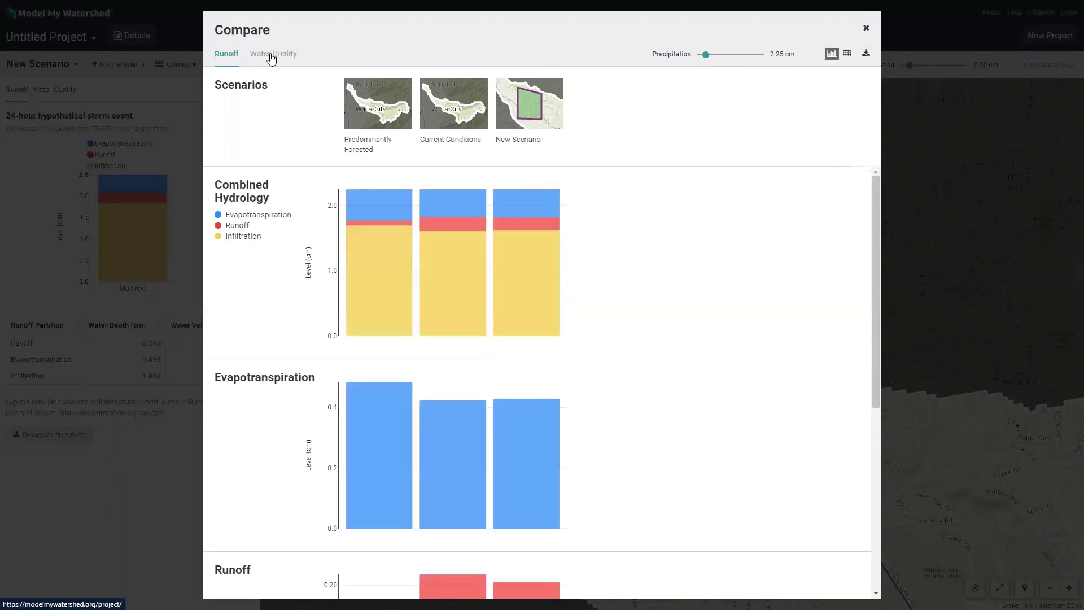
{"action": "left_click", "coordinate": [271, 55]}
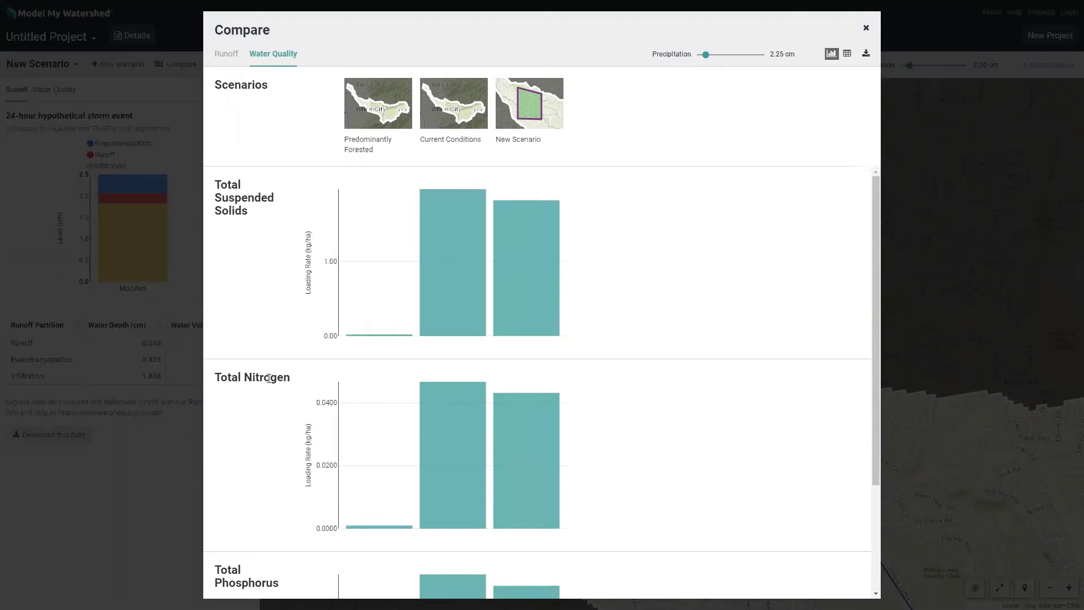
{"action": "scroll", "coordinate": [263, 260], "scroll_direction": "down", "scroll_amount": 5}
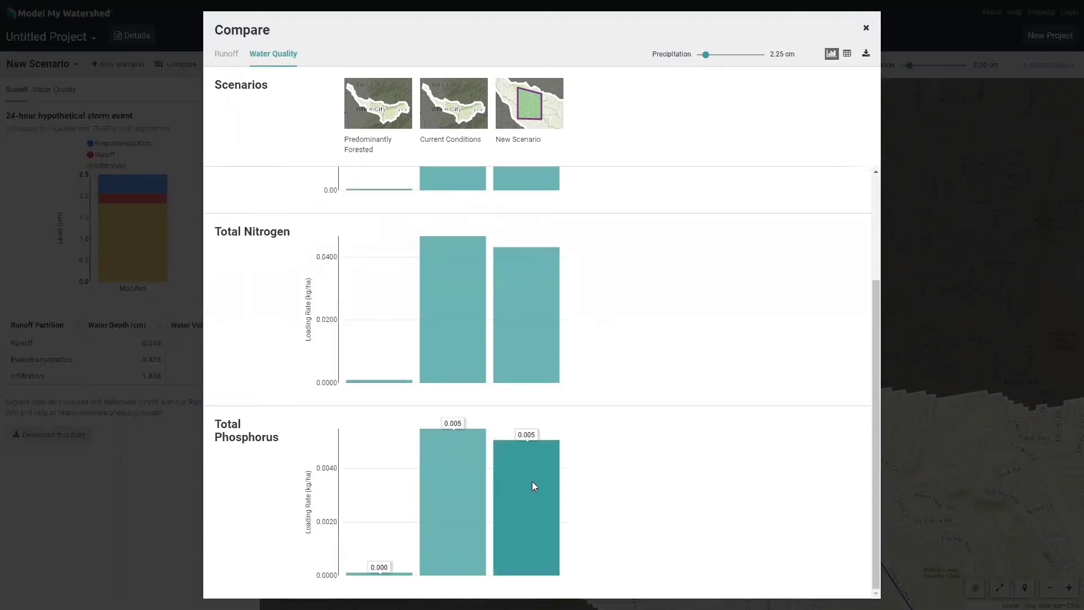
{"action": "scroll", "coordinate": [508, 282], "scroll_direction": "up", "scroll_amount": 2}
{"action": "left_click", "coordinate": [865, 27]}
Review the land cover types and conservation practices available for modifying the scenario
{"action": "left_click", "coordinate": [726, 68]}
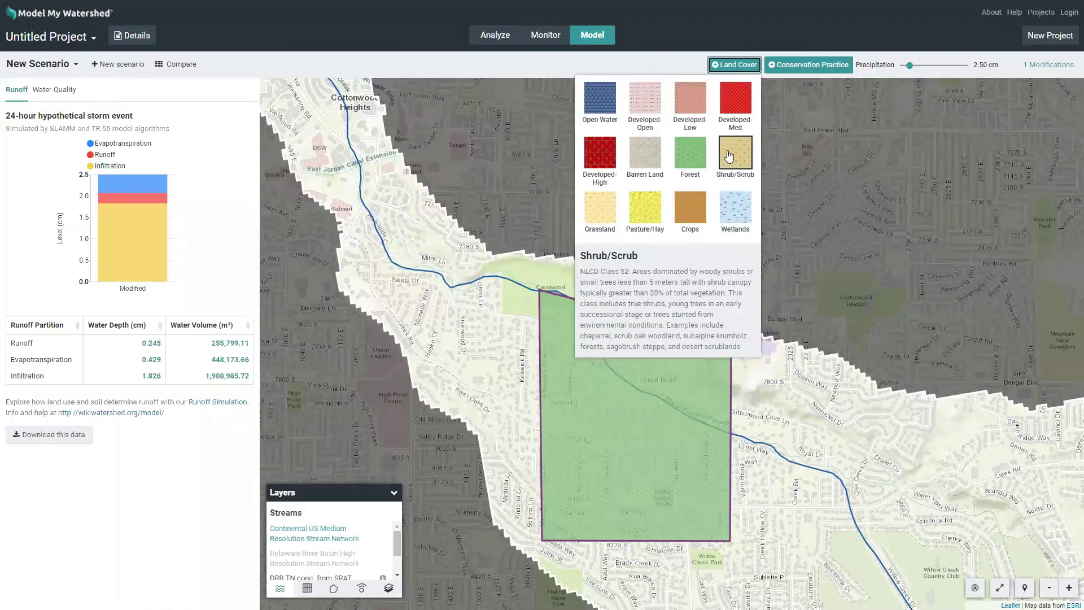
{"action": "left_click", "coordinate": [815, 66]}
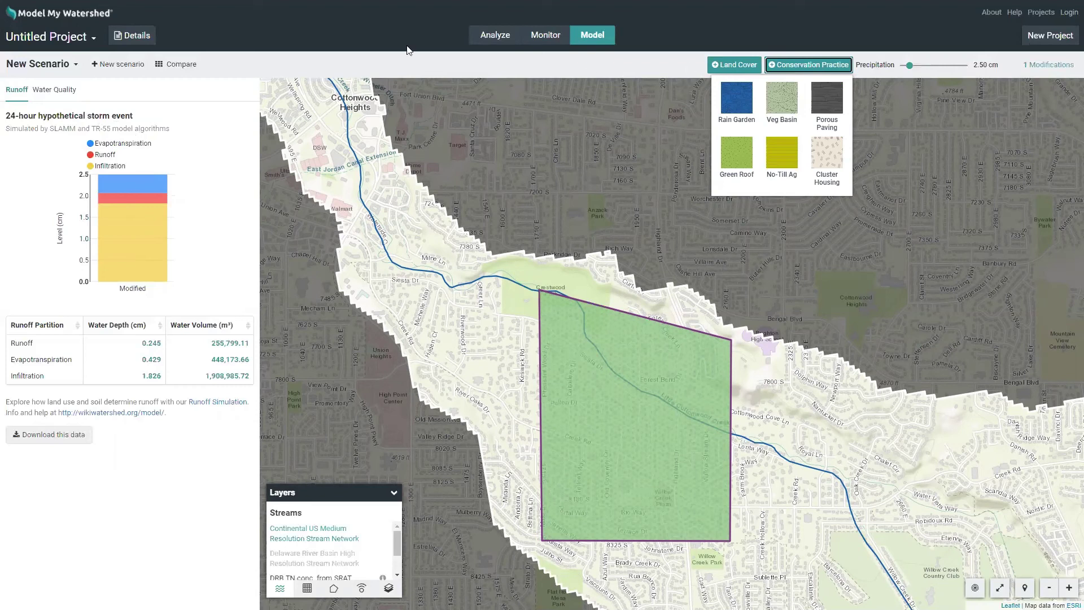
Leave the browser's full-screen view and switch to the PowerPoint slide show at the Observations Data Model v2 (ODM2) slide
{"action": "key", "text": "F11"}
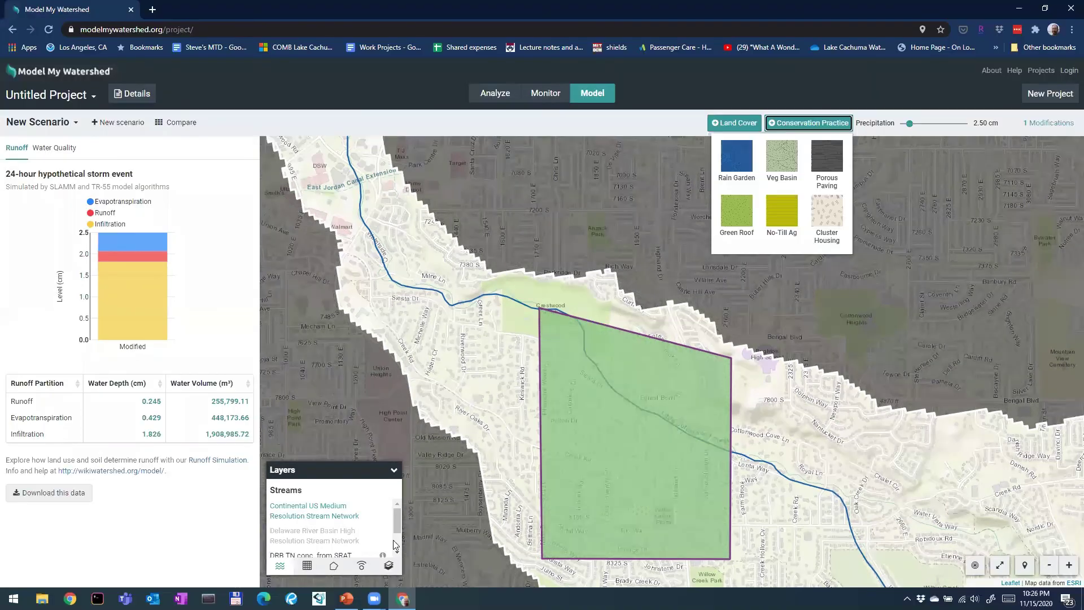
{"action": "key", "text": "alt+Tab"}
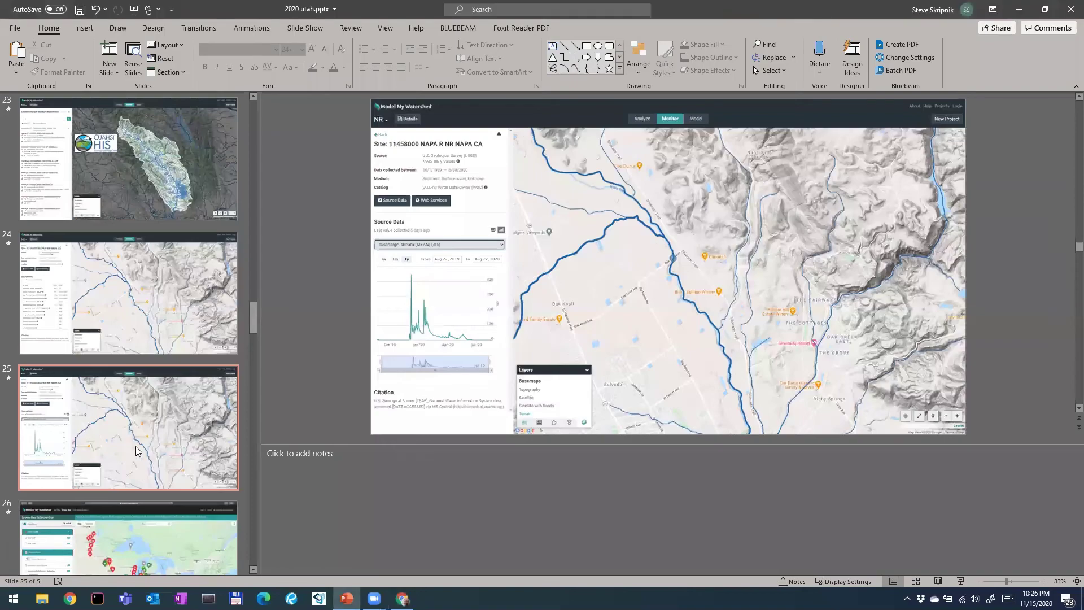
{"action": "key", "text": "alt+Tab"}
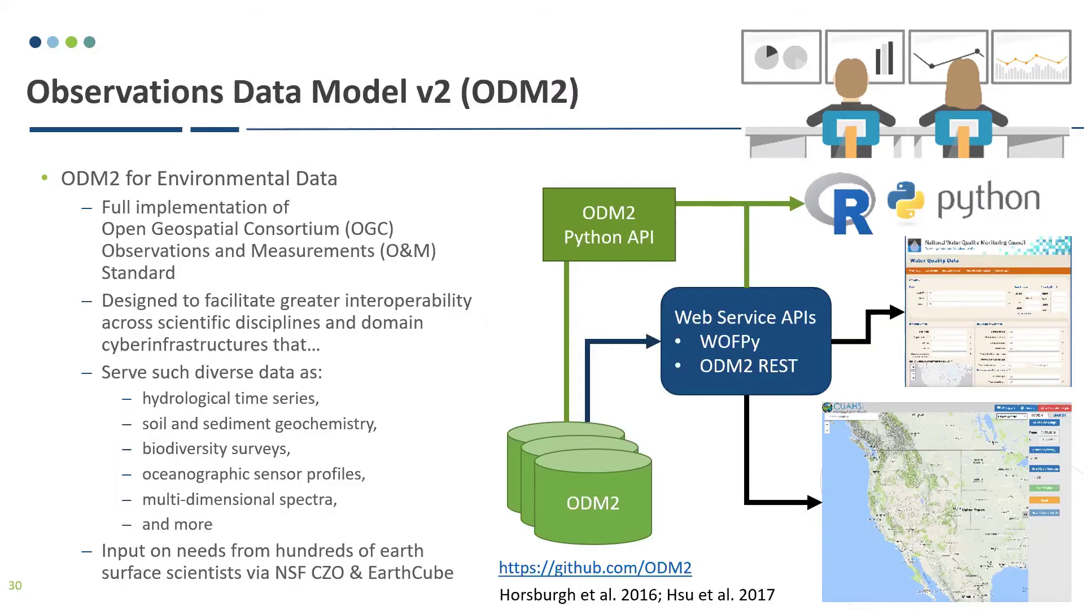